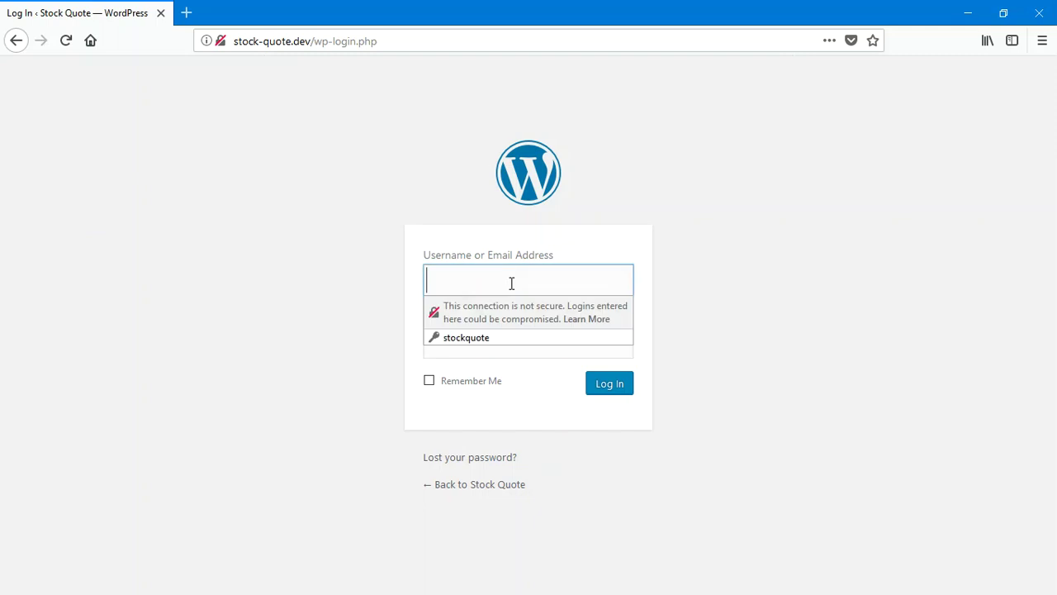
Log in to the WordPress site with the saved username and password, and open the page for adding new plugins
left_click(498, 340)
left_click(608, 385)
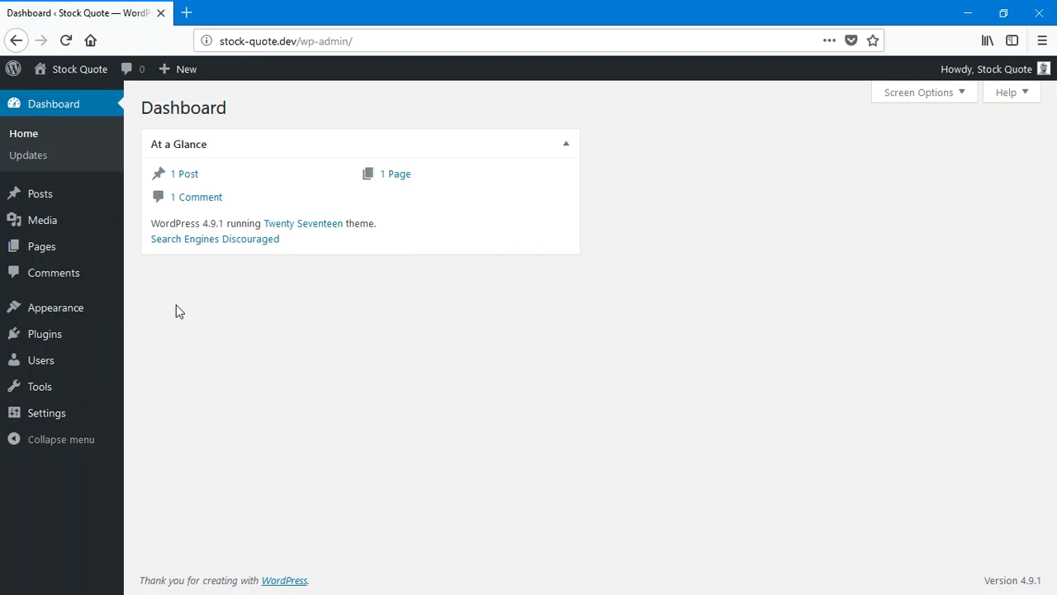
mouse_move(42, 338)
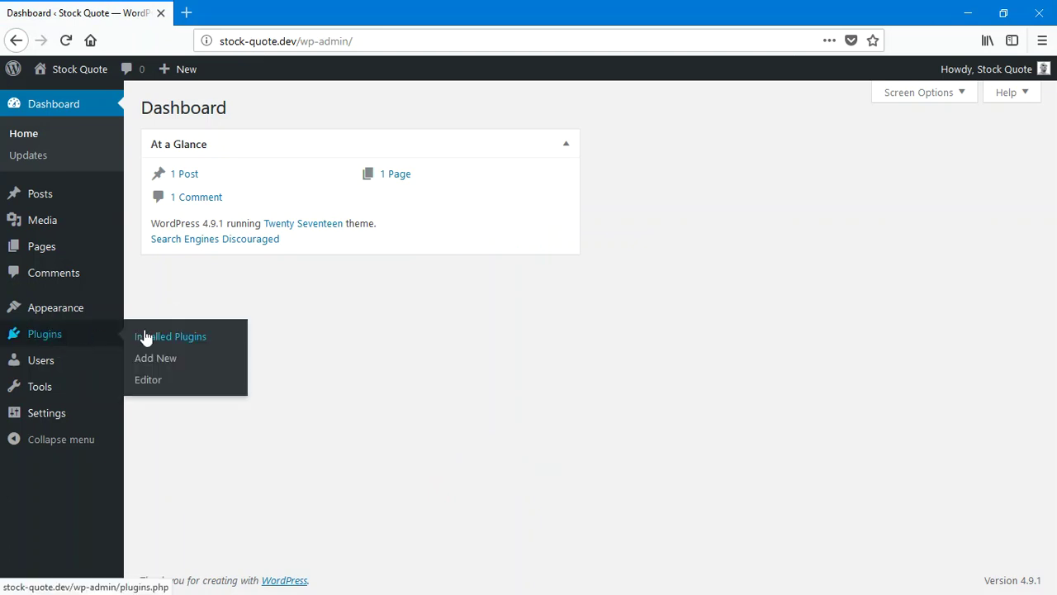
left_click(145, 361)
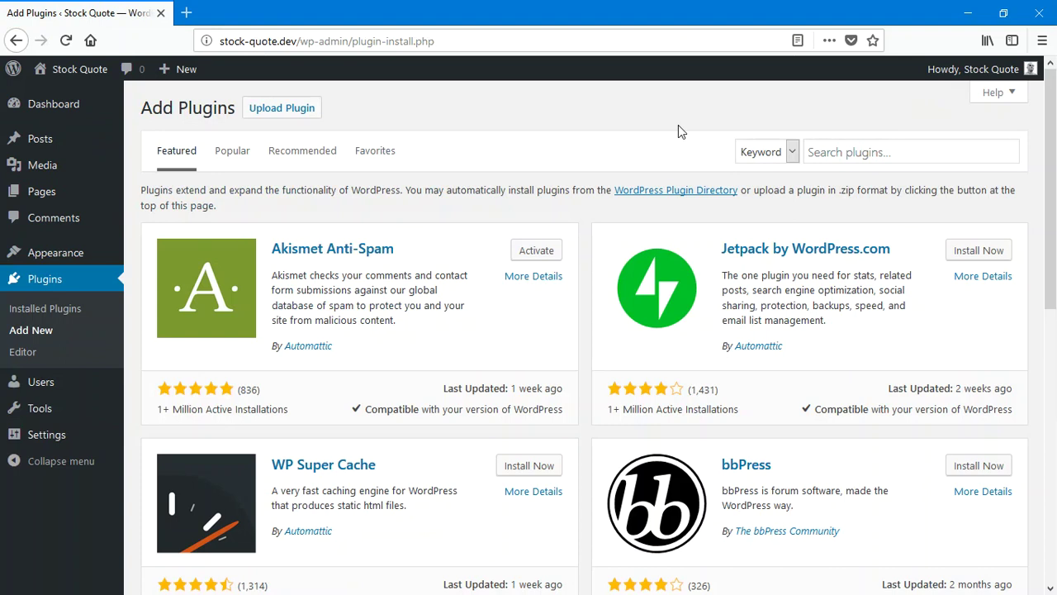
Find the Stock Quote plugin by searching for "stock quote", and install and activate it
left_click(885, 151)
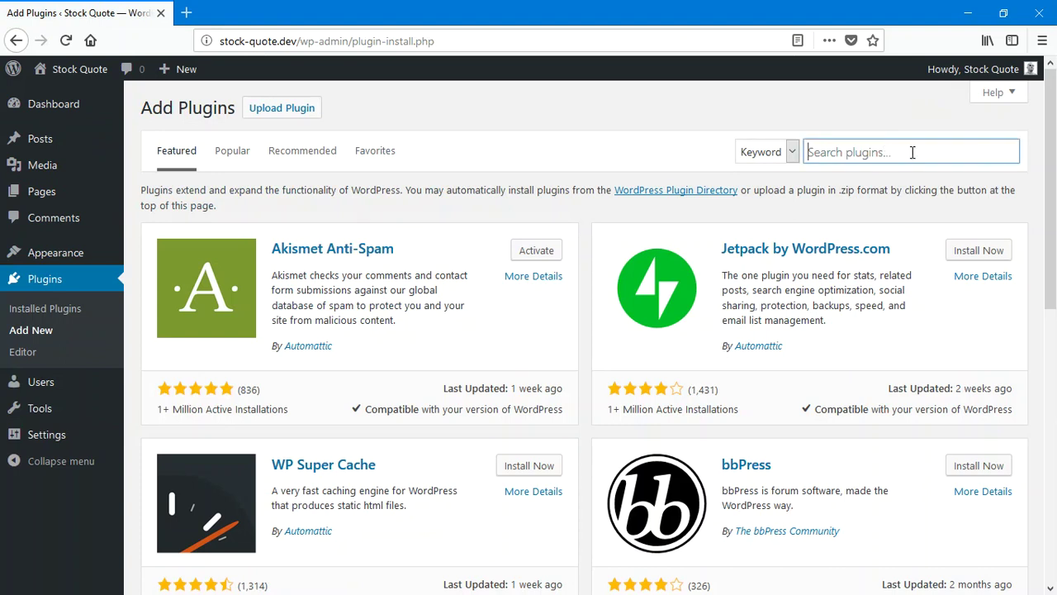
type("stock quote")
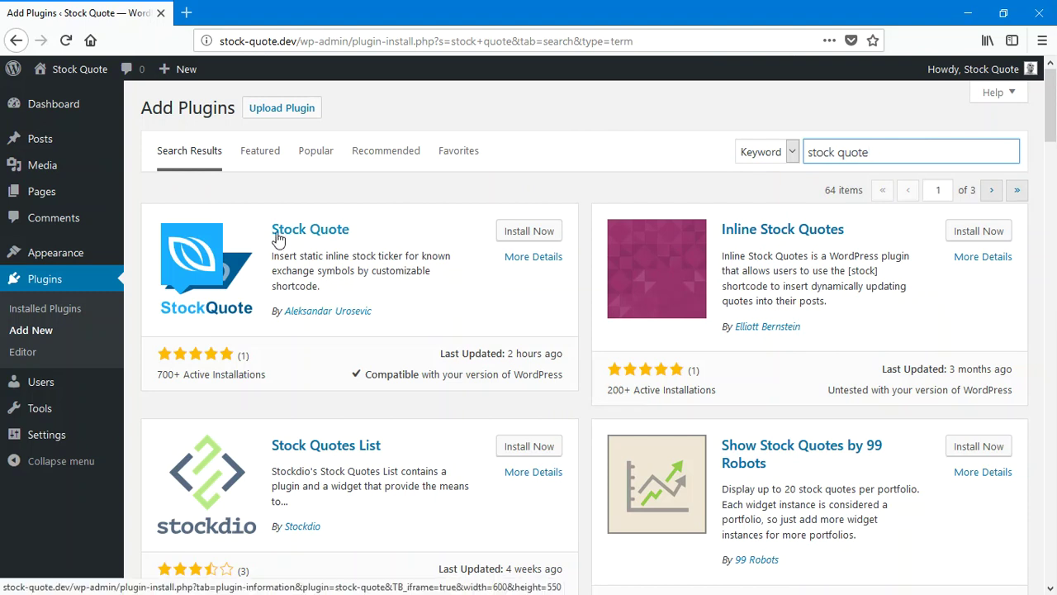
left_click(530, 232)
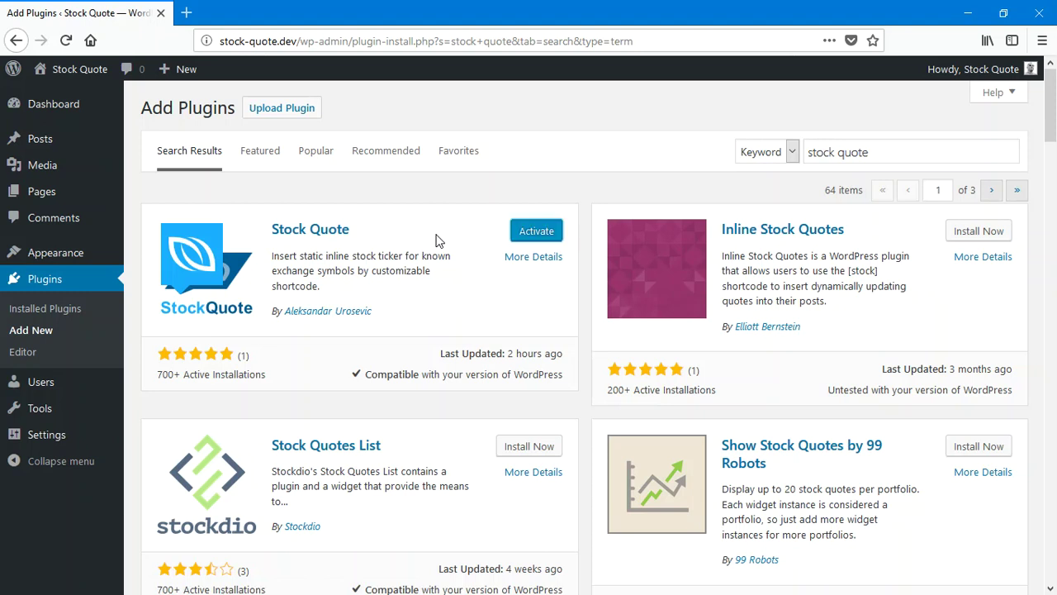
left_click(535, 235)
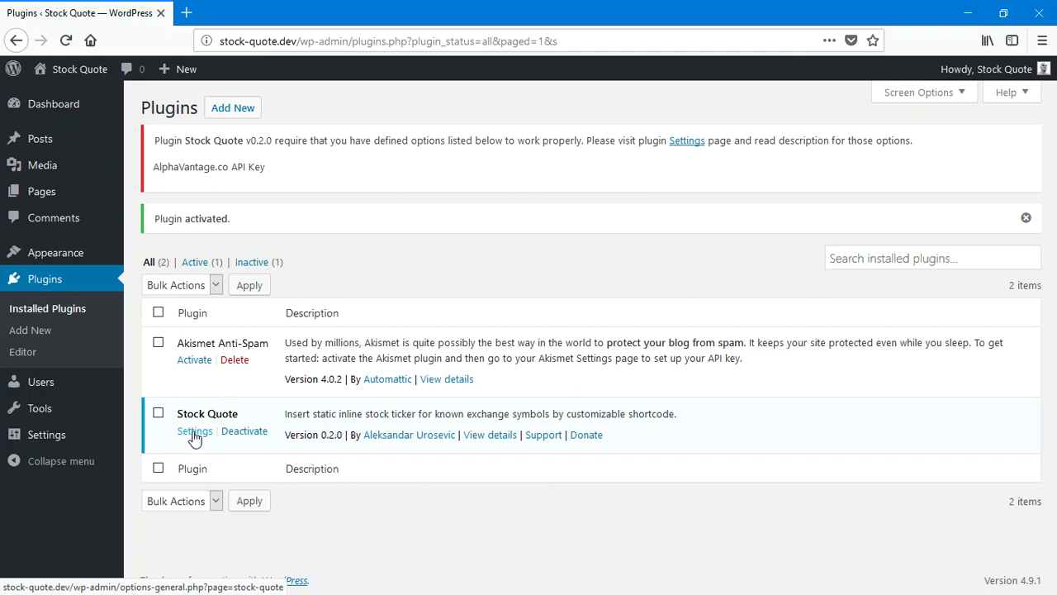
Open the Stock Quote plugin's settings and follow its link to claim a free AlphaVantage.co API key
mouse_move(36, 433)
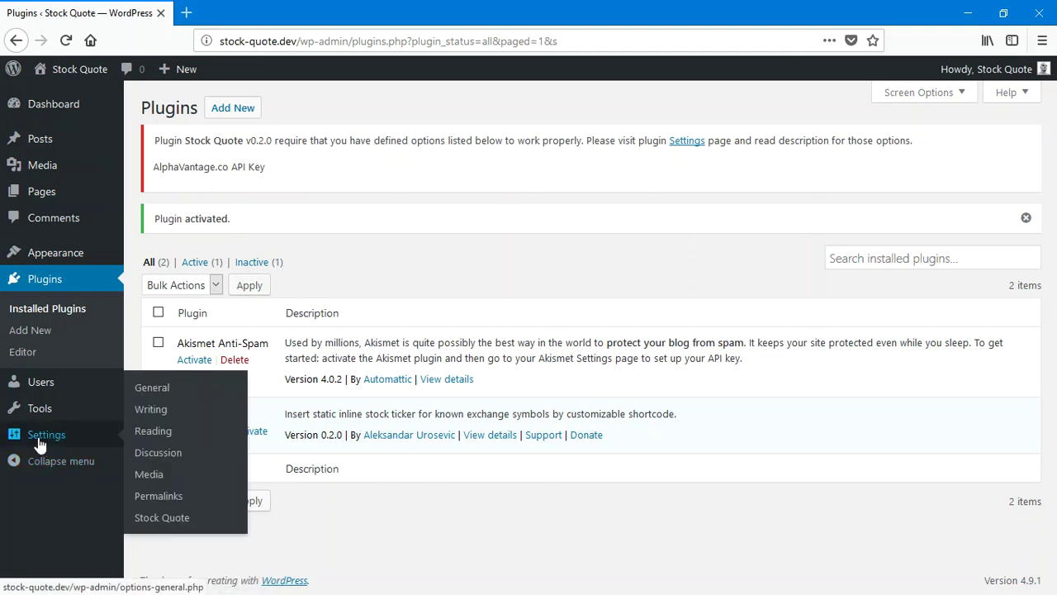
left_click(157, 519)
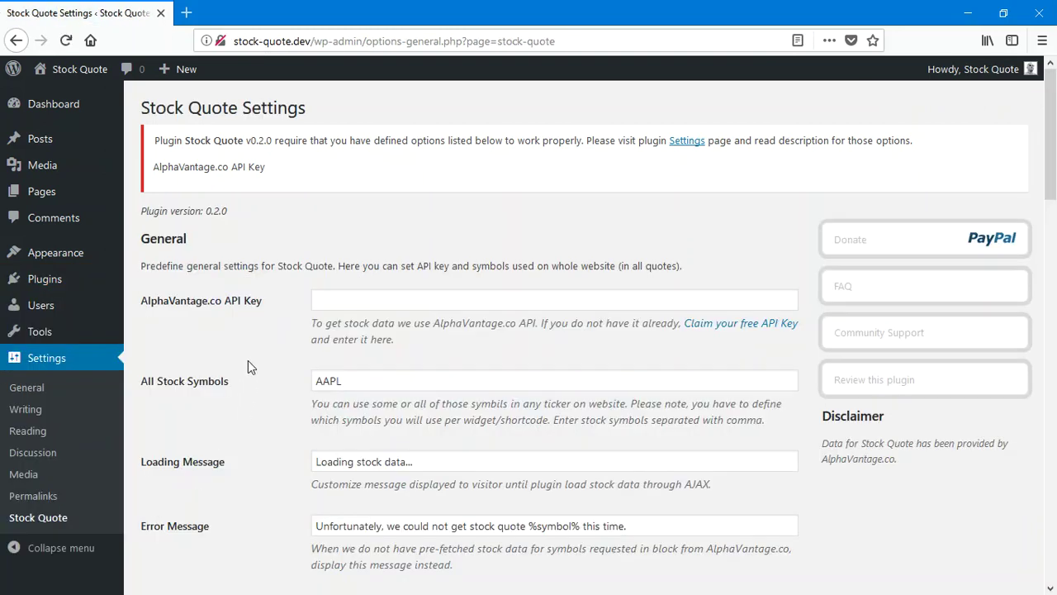
left_click(369, 302)
left_click(250, 313)
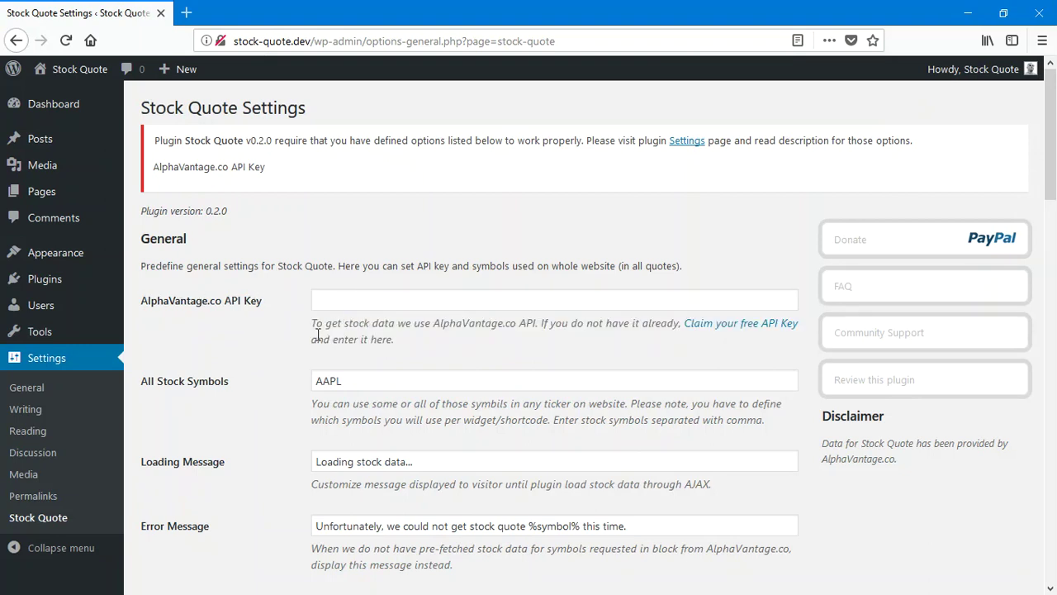
left_click(708, 331)
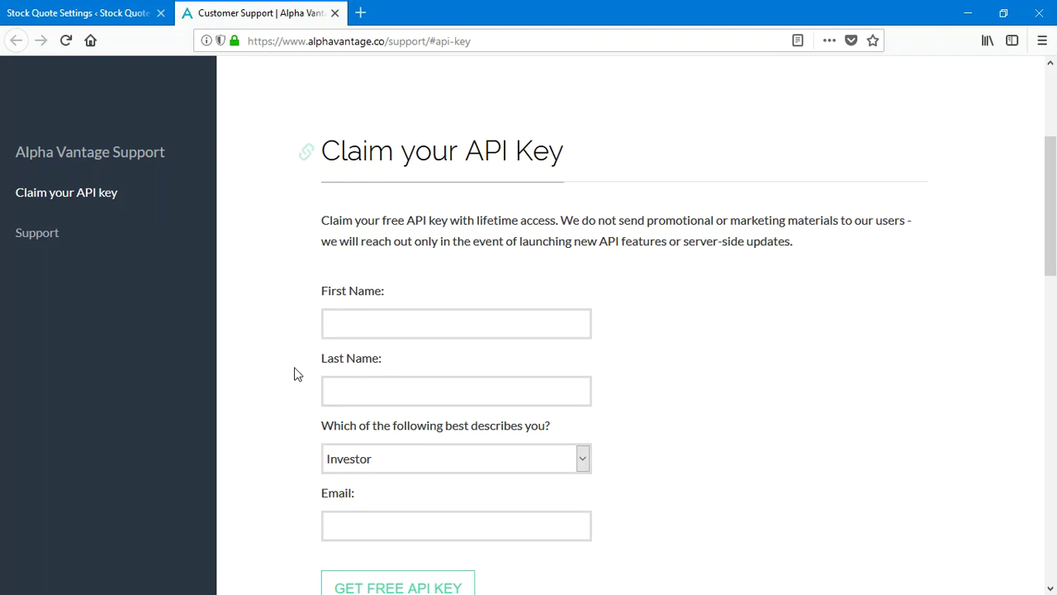
Request a free API key through the Alpha Vantage claim form, keeping Investor as the user description
left_click(584, 463)
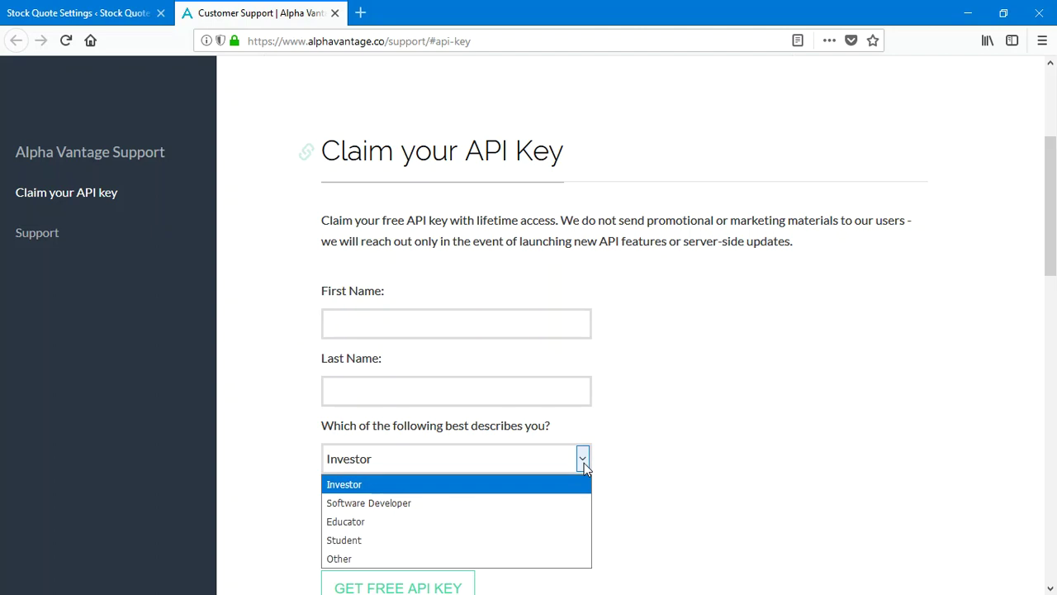
left_click(653, 494)
left_click(344, 521)
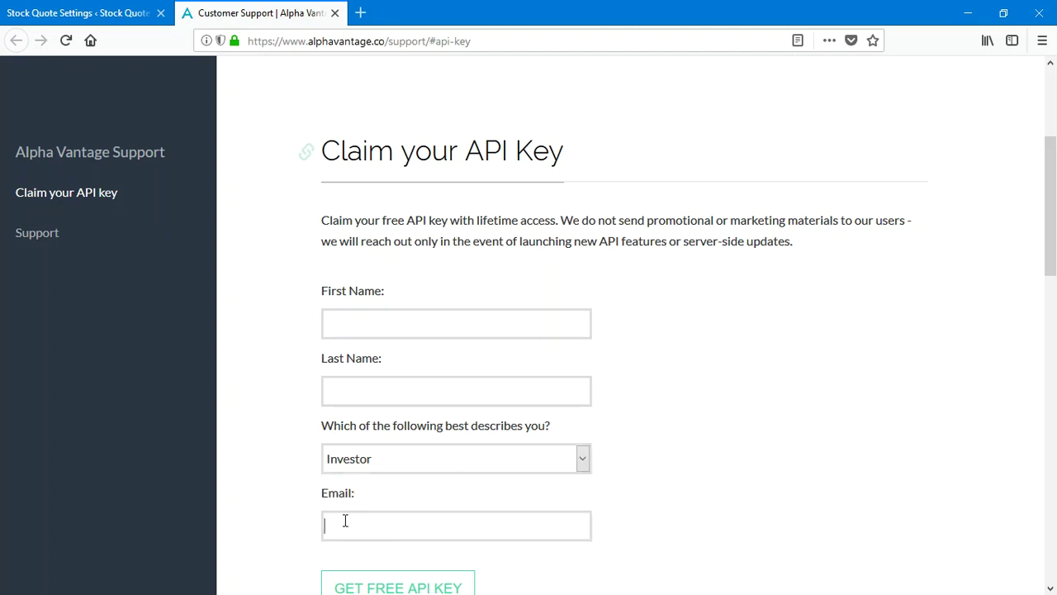
scroll(272, 487, "down", 2)
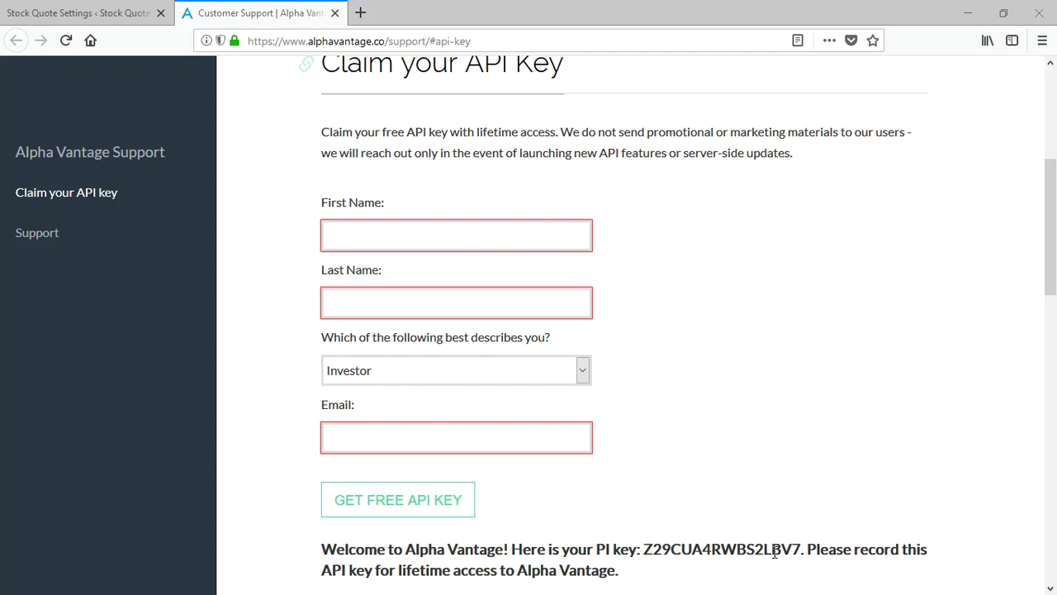
Copy the issued API key and paste it into the AlphaVantage.co API Key field of the Stock Quote settings
double_click(706, 550)
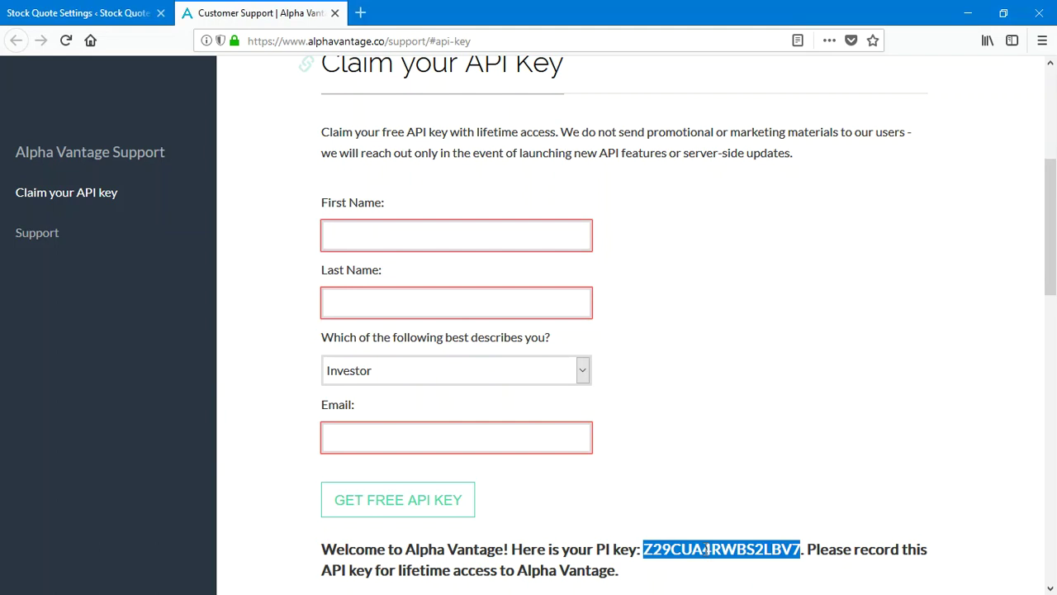
right_click(706, 549)
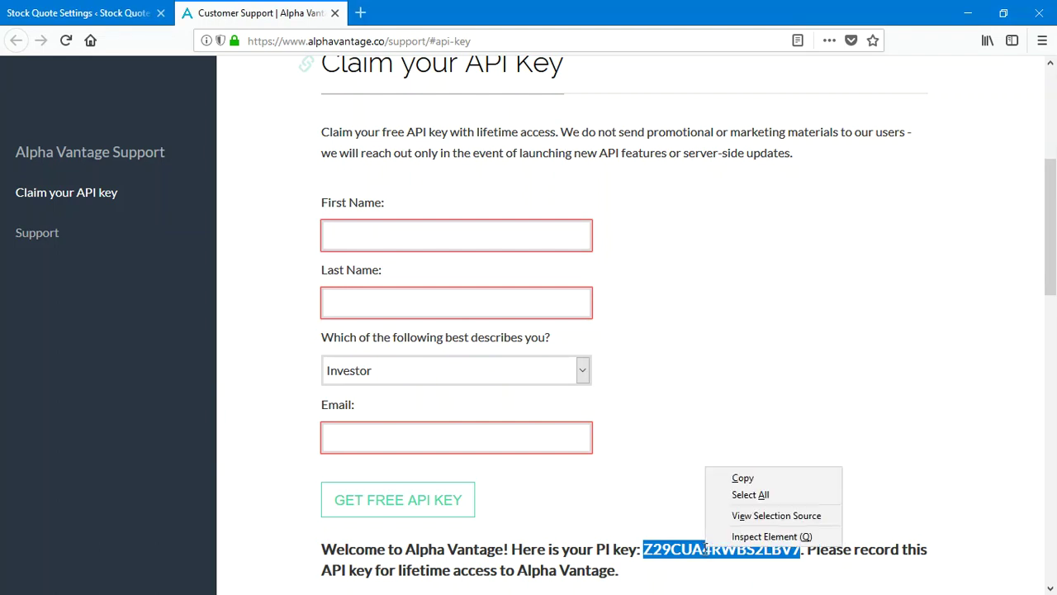
left_click(743, 478)
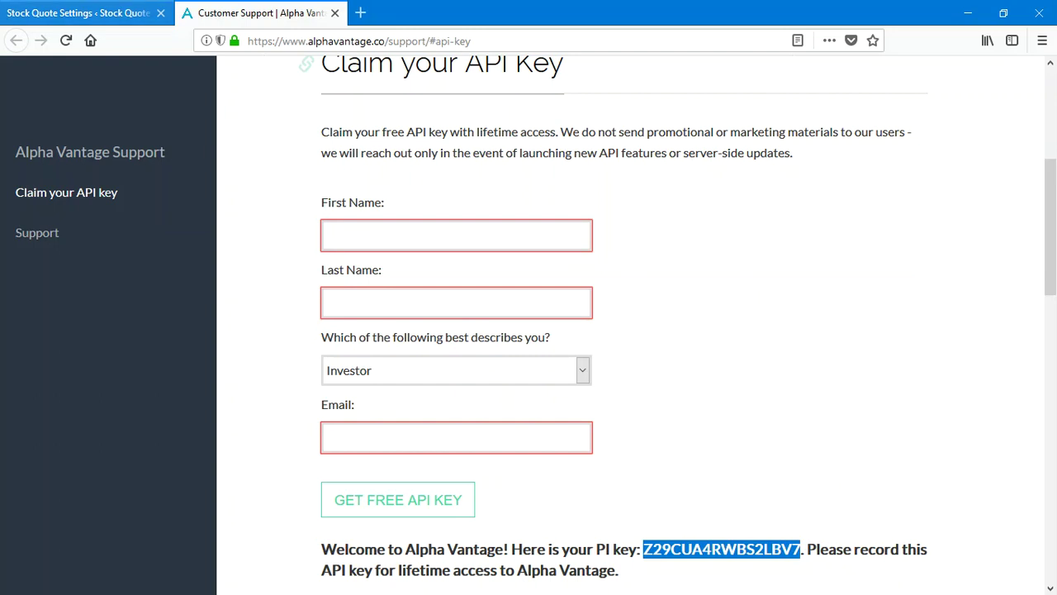
left_click(56, 13)
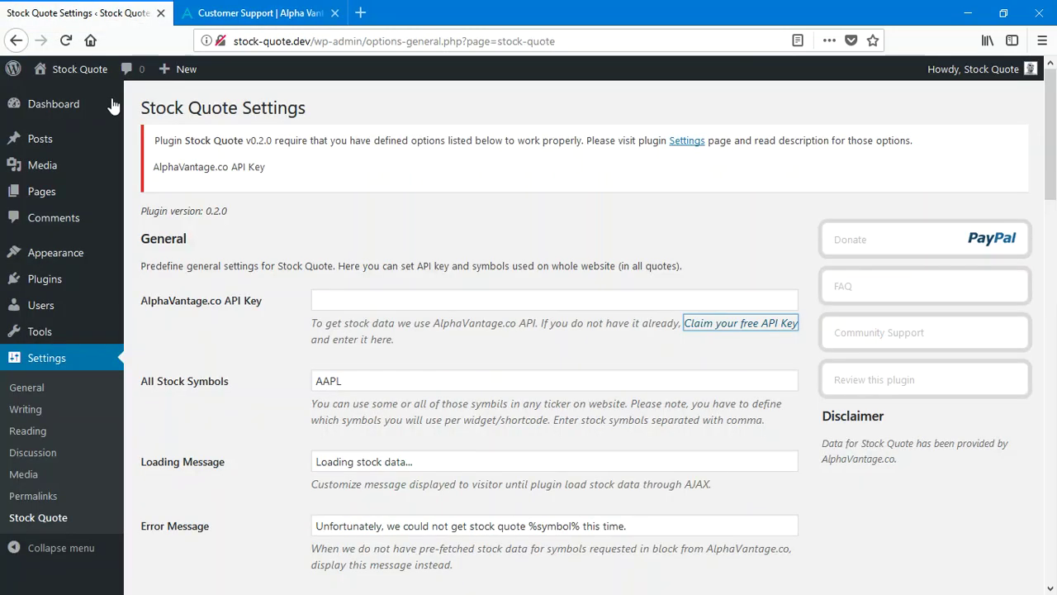
right_click(332, 299)
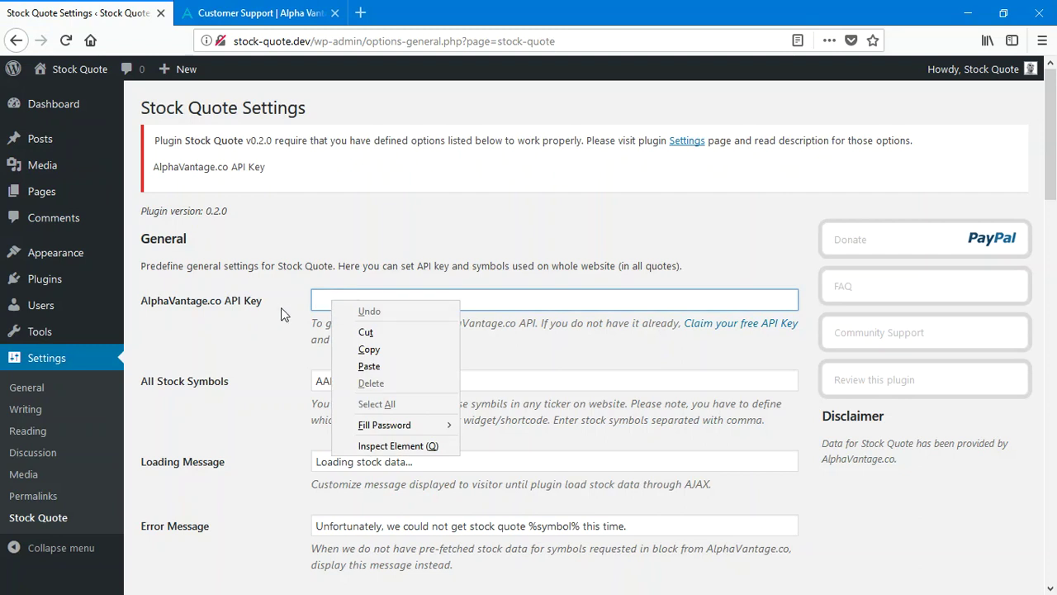
left_click(369, 366)
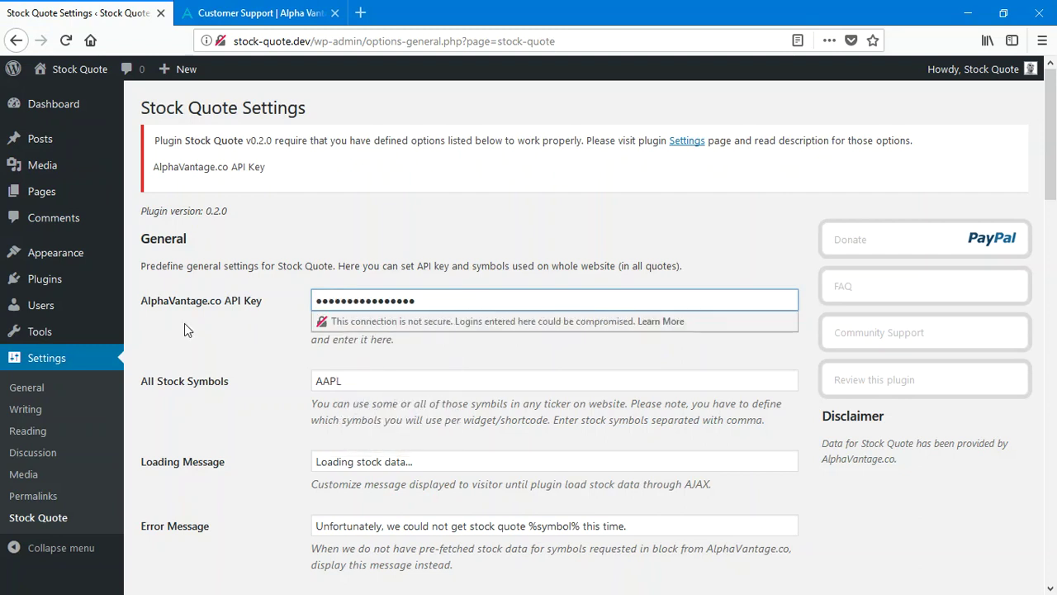
left_click(205, 347)
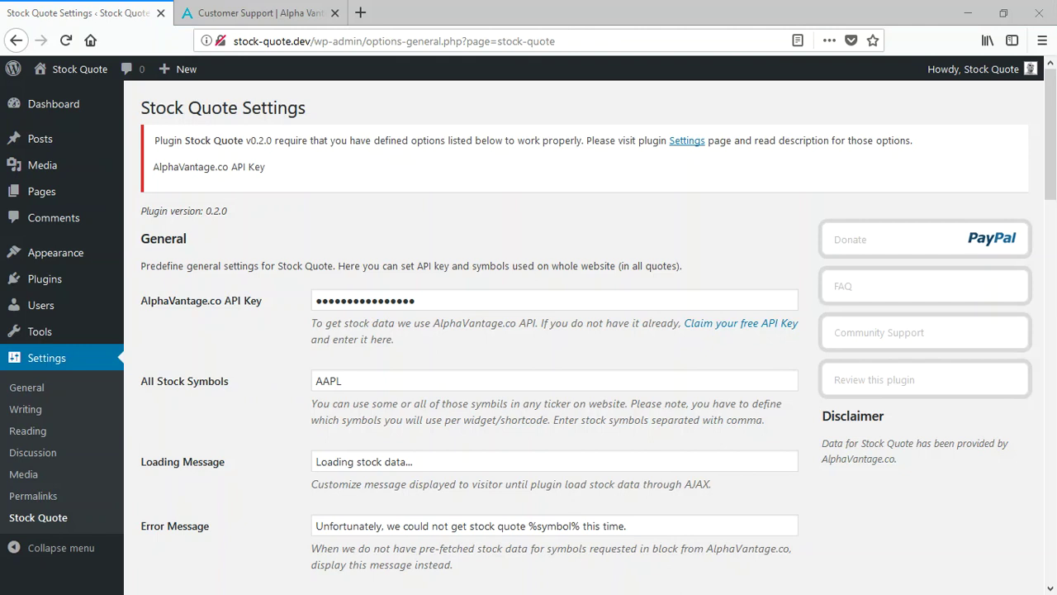
Set All Stock Symbols to NYSE:FCAU,USDBRL=X,INDEXBVMF:IBOV,BABA and save the settings, declining the browser's offer to store the password
double_click(352, 383)
key("ctrl+v")
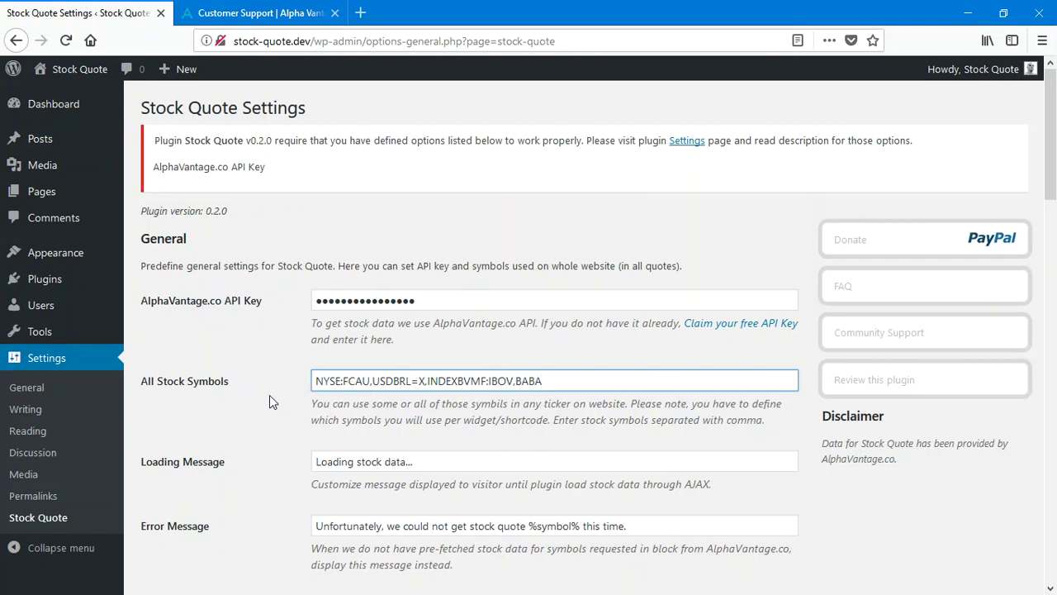
scroll(266, 413, "down", 5)
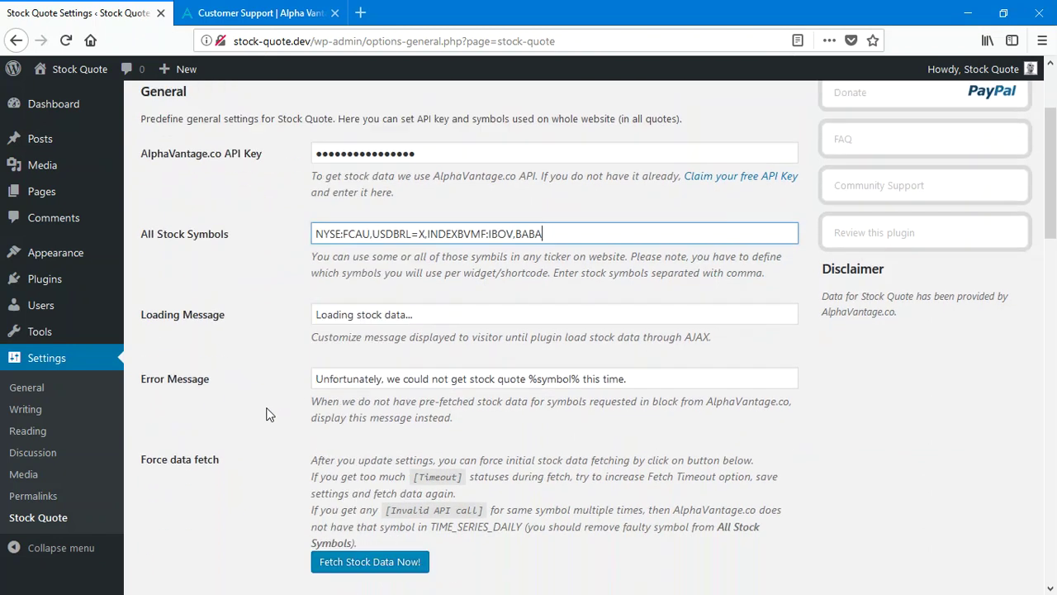
scroll(266, 413, "down", 15)
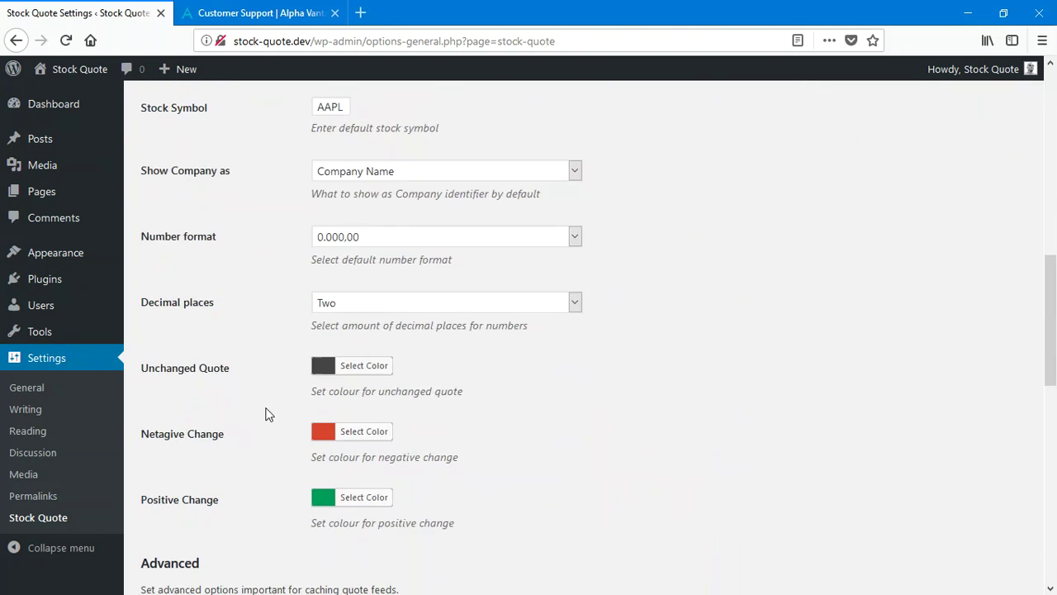
scroll(266, 413, "down", 4)
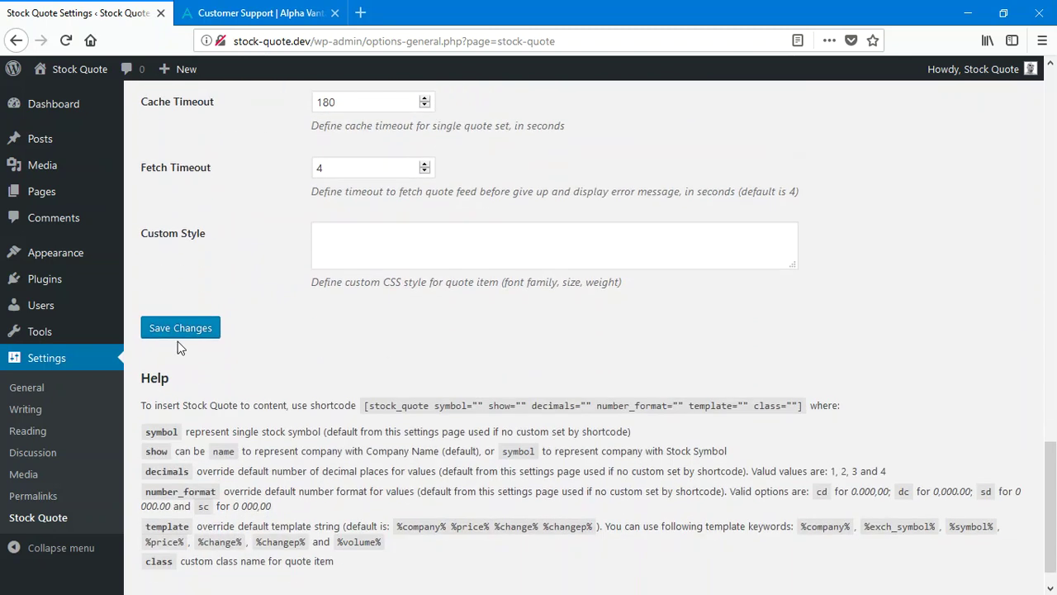
left_click(176, 329)
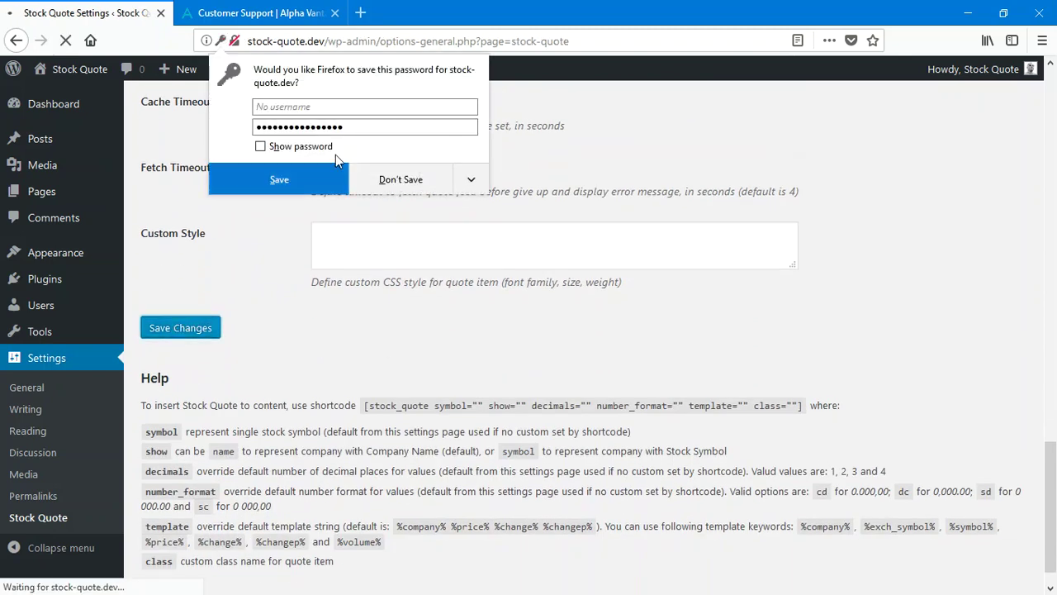
left_click(391, 176)
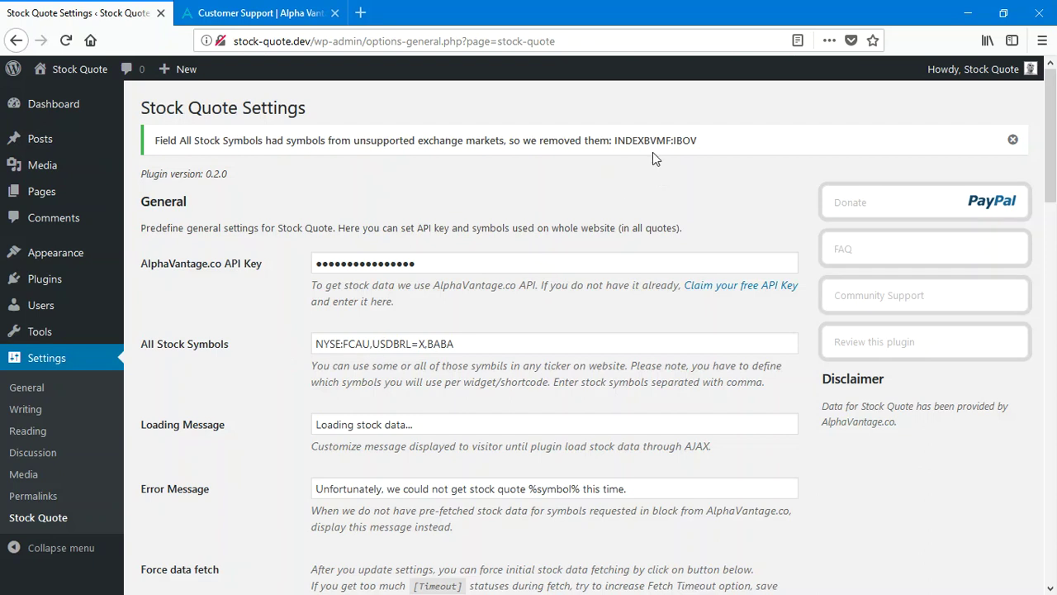
Force a stock data fetch for the saved symbols and check the status of each symbol in the fetch log
left_click_drag(614, 141, 716, 142)
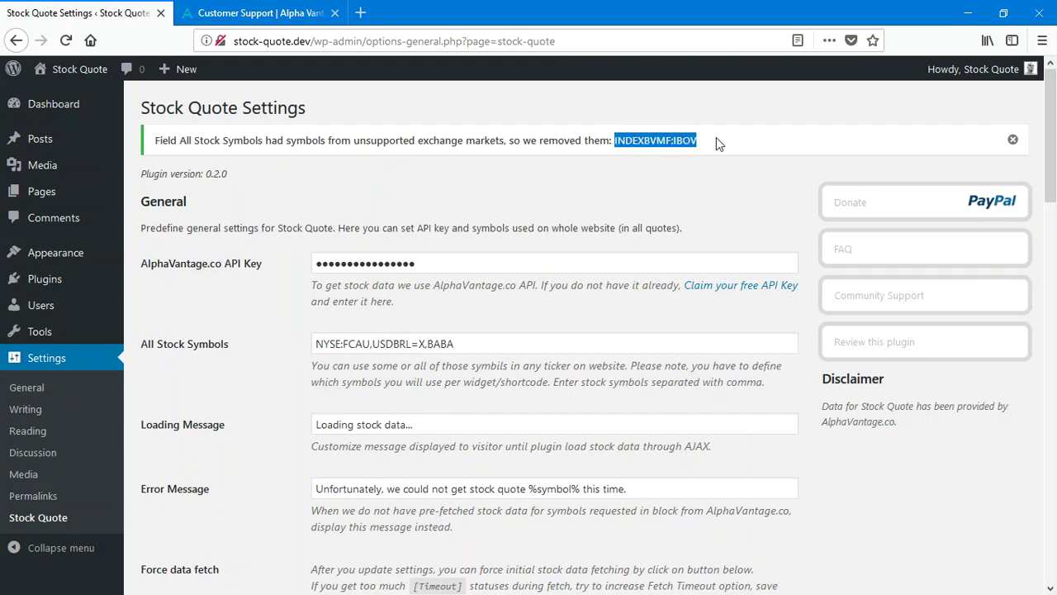
left_click(335, 198)
scroll(269, 318, "down", 2)
scroll(268, 295, "down", 2)
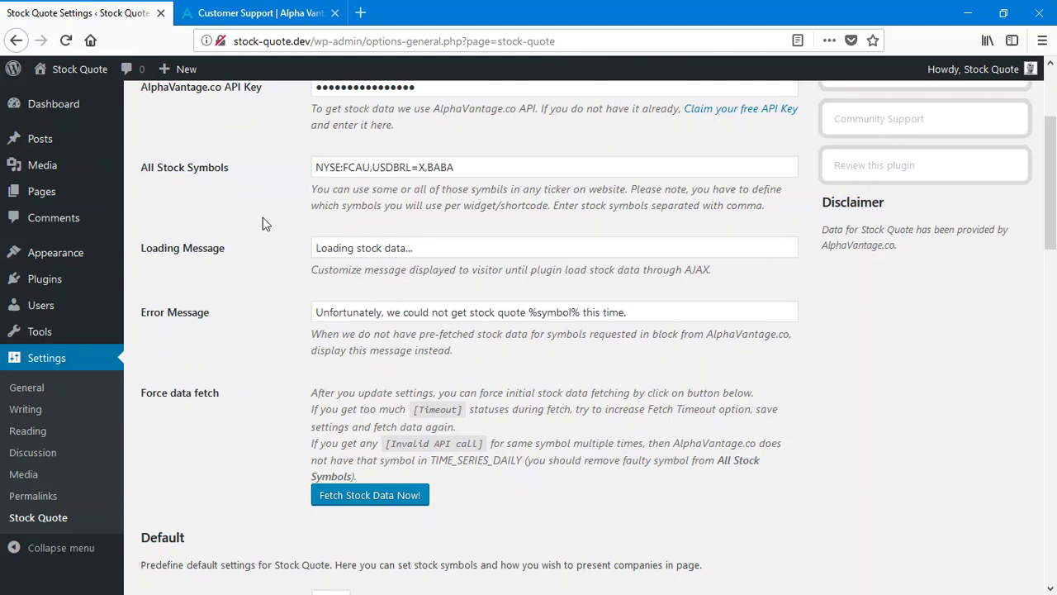
left_click(344, 506)
left_click(429, 177)
scroll(201, 424, "down", 2)
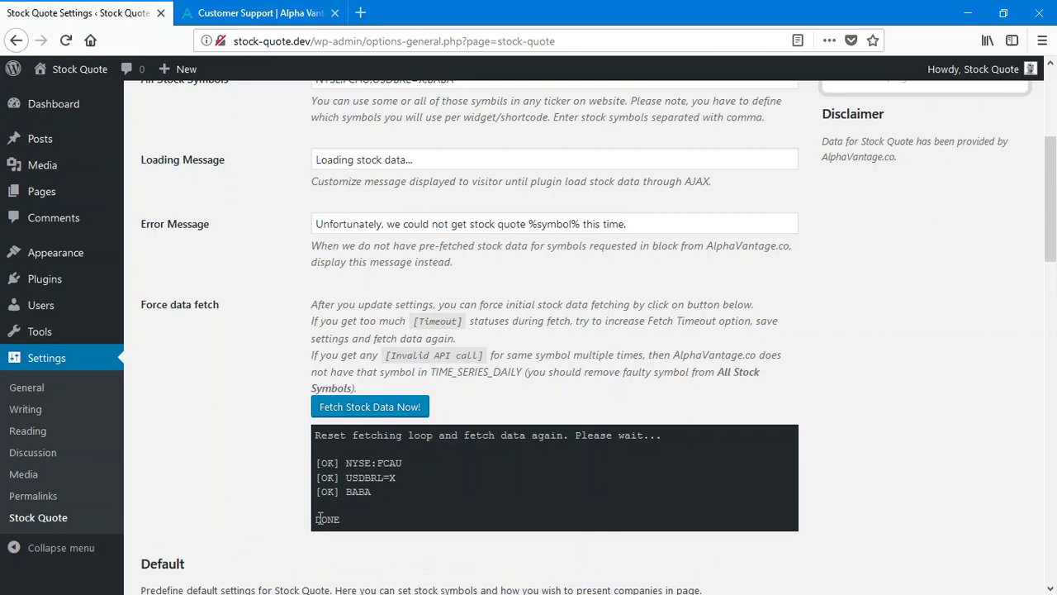
left_click_drag(318, 519, 340, 519)
left_click(368, 521)
left_click_drag(319, 460, 338, 463)
left_click(358, 463)
Examine the Fetch Timeout option in the Advanced section of the Stock Quote settings
scroll(231, 462, "down", 10)
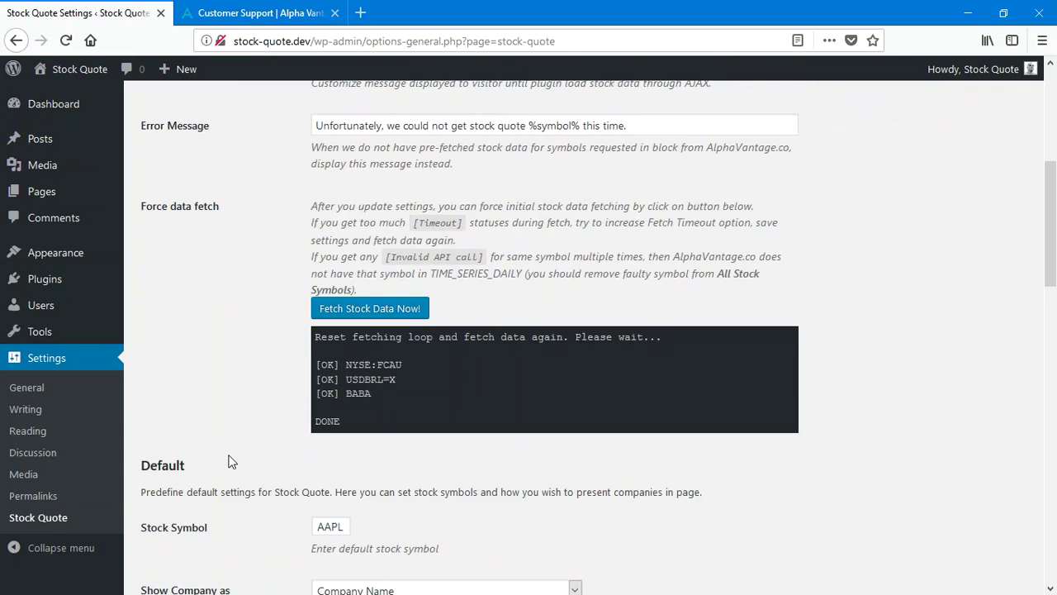
scroll(231, 462, "down", 7)
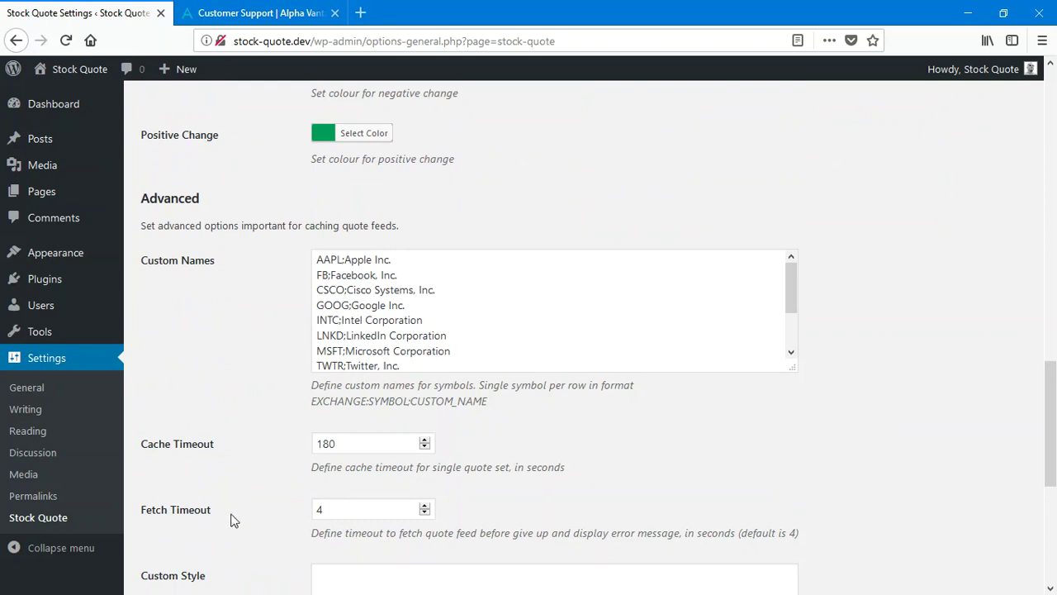
left_click_drag(334, 509, 307, 509)
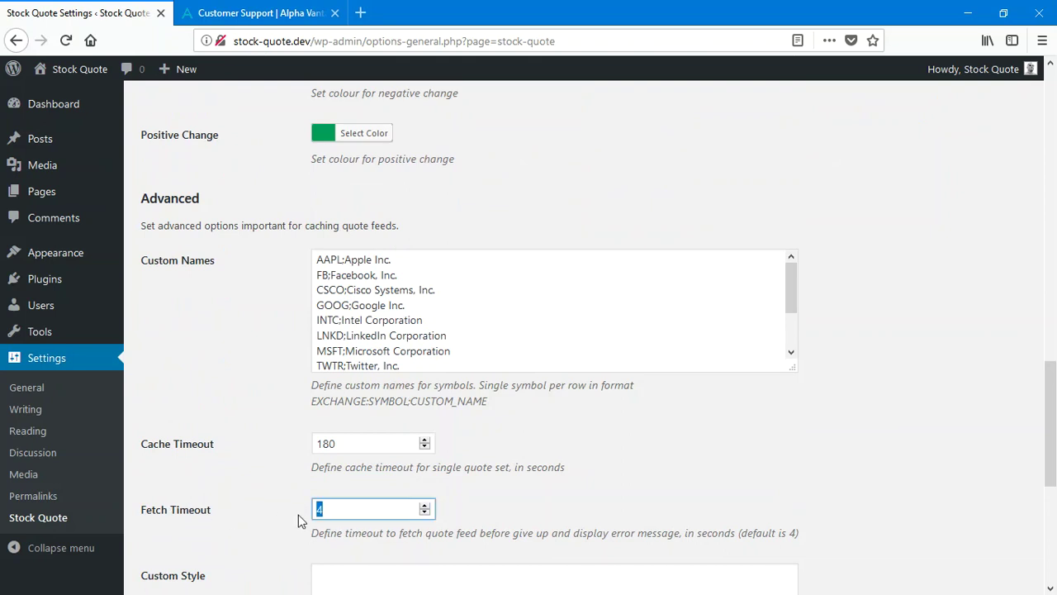
left_click(338, 509)
left_click(261, 500)
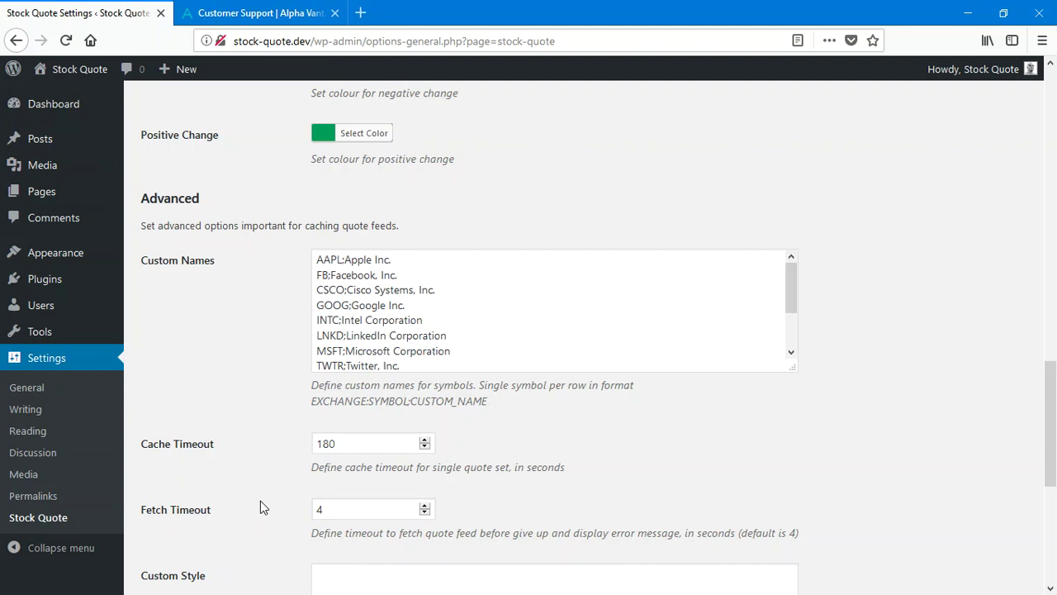
left_click_drag(338, 510, 307, 509)
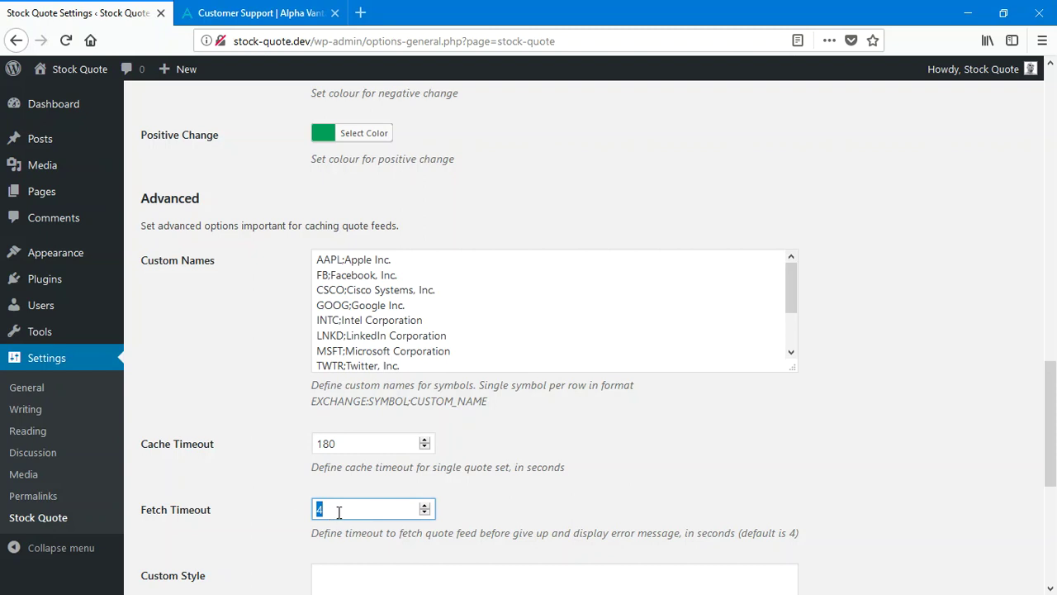
Open the existing Stock Quote page from the list of all pages for editing
left_click(253, 483)
scroll(250, 498, "up", 8)
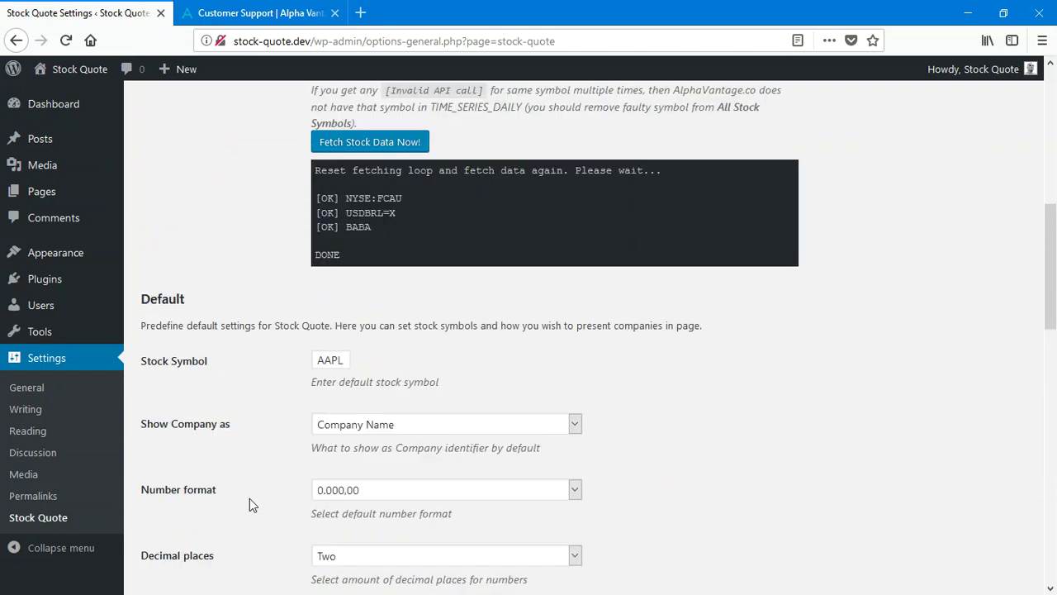
scroll(249, 498, "up", 5)
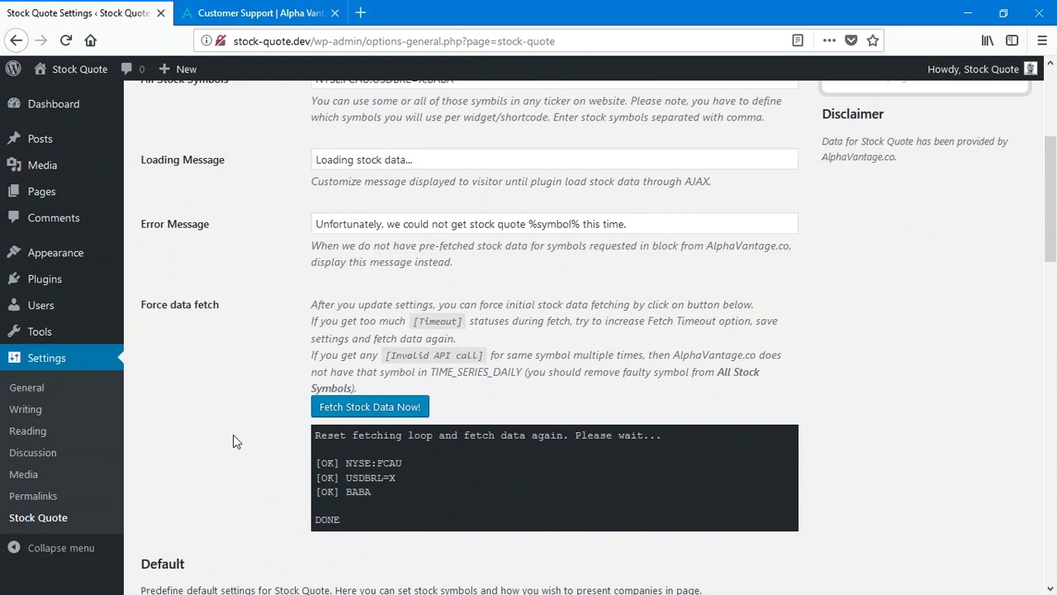
scroll(232, 435, "up", 4)
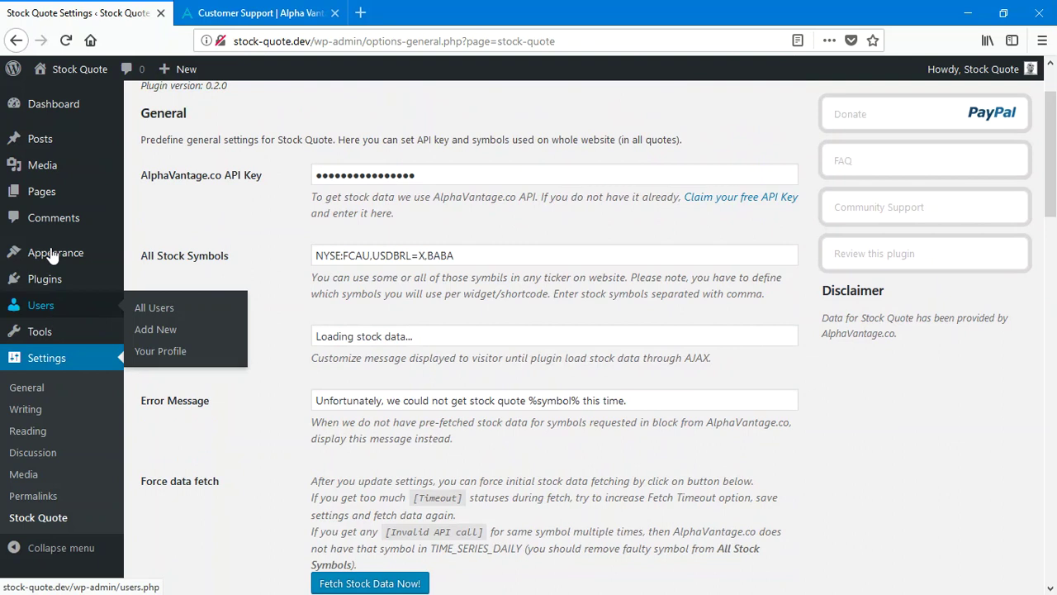
mouse_move(48, 199)
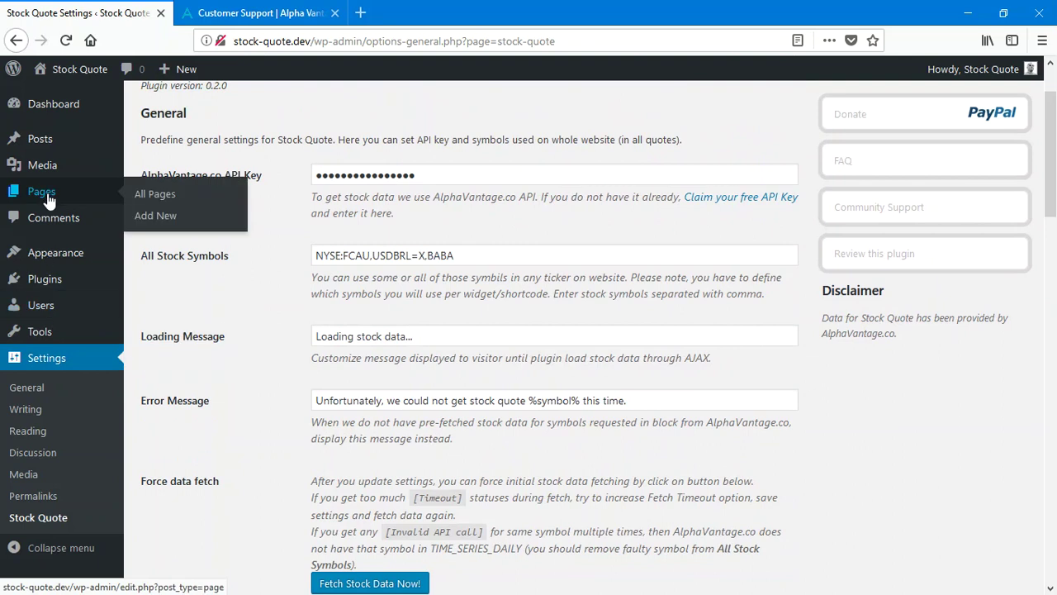
left_click(160, 198)
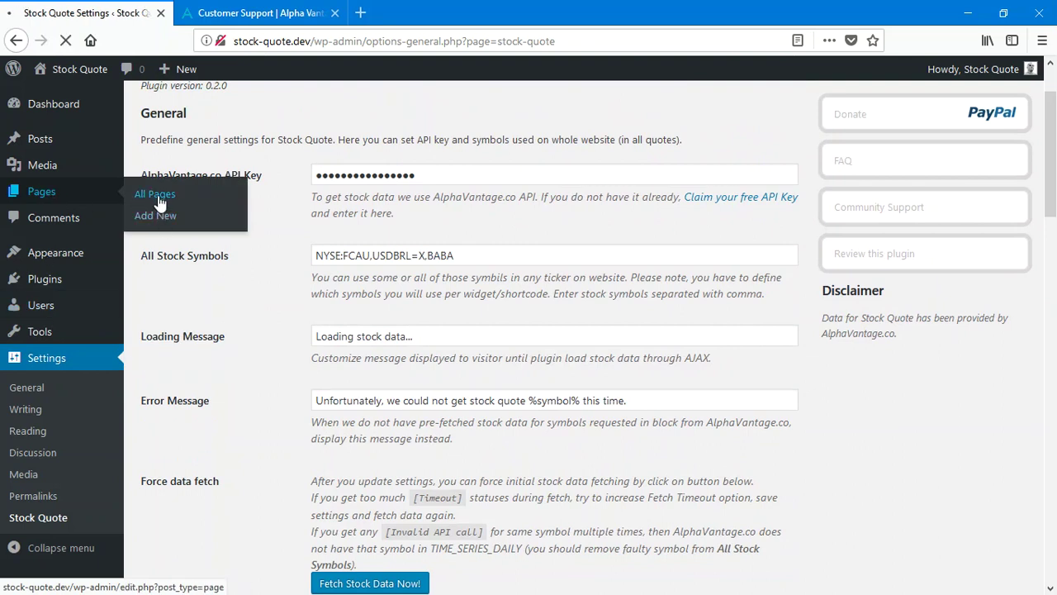
mouse_move(198, 217)
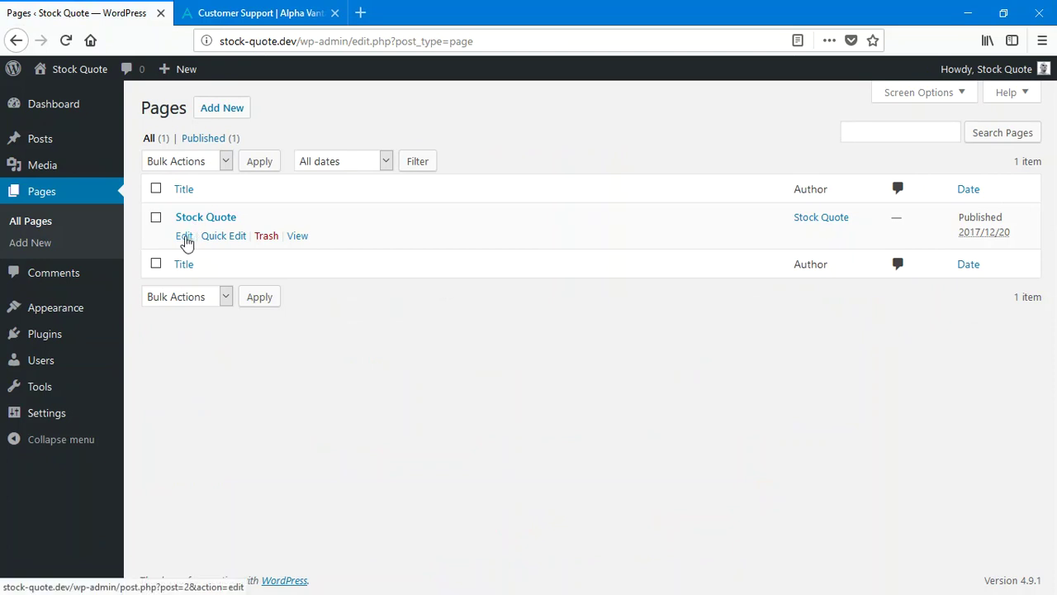
left_click(184, 236)
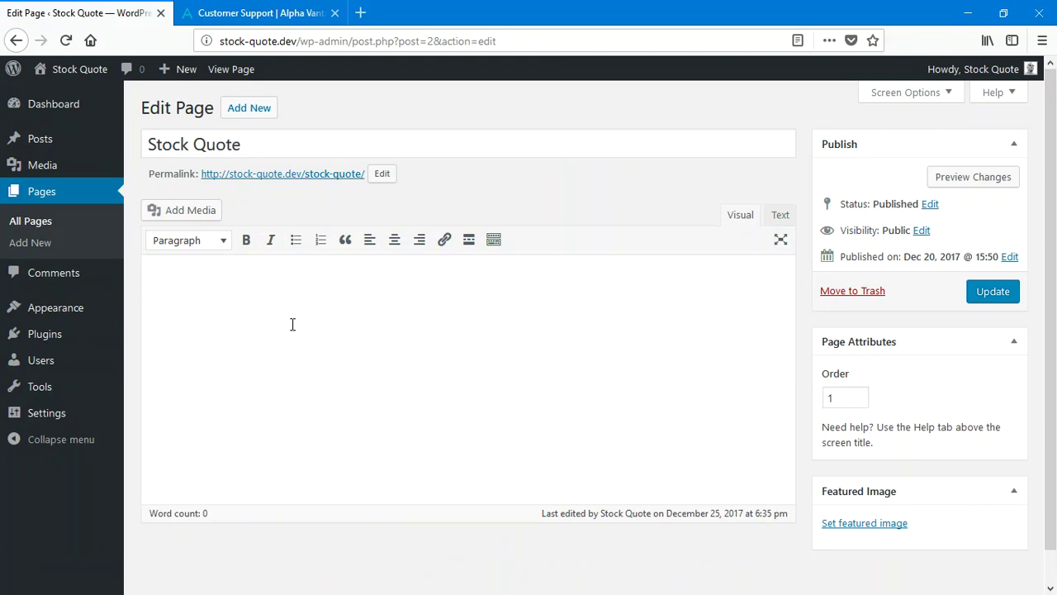
Add the shortcode [stock_quote symbol="NYSE:FCAU"] to the page content and update the page
type("[stock_quote symbol=")
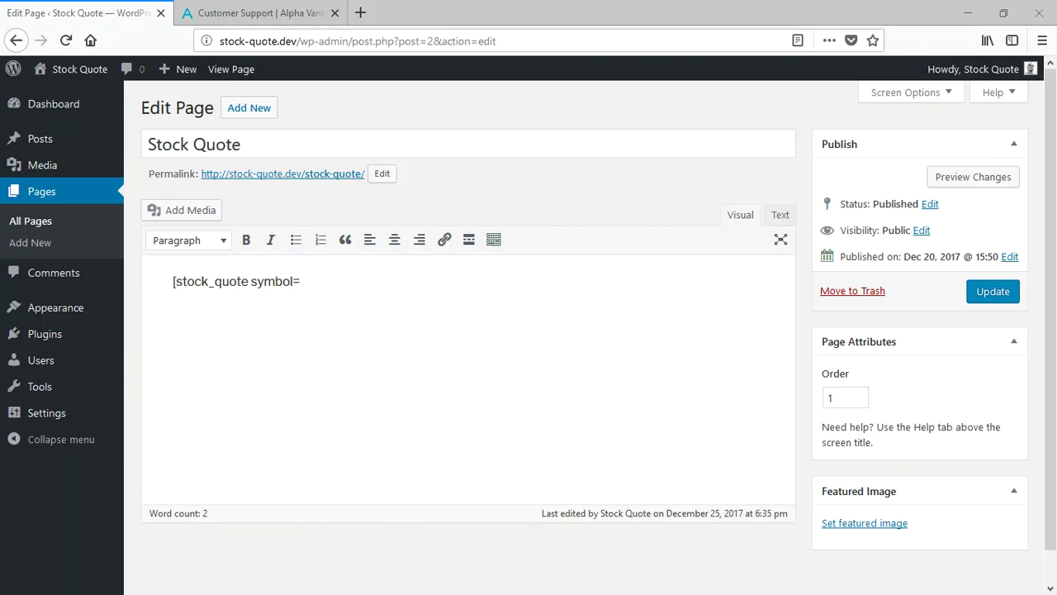
left_click(351, 286)
type("\"")
type("NYSE:FCAU")
type("\"")
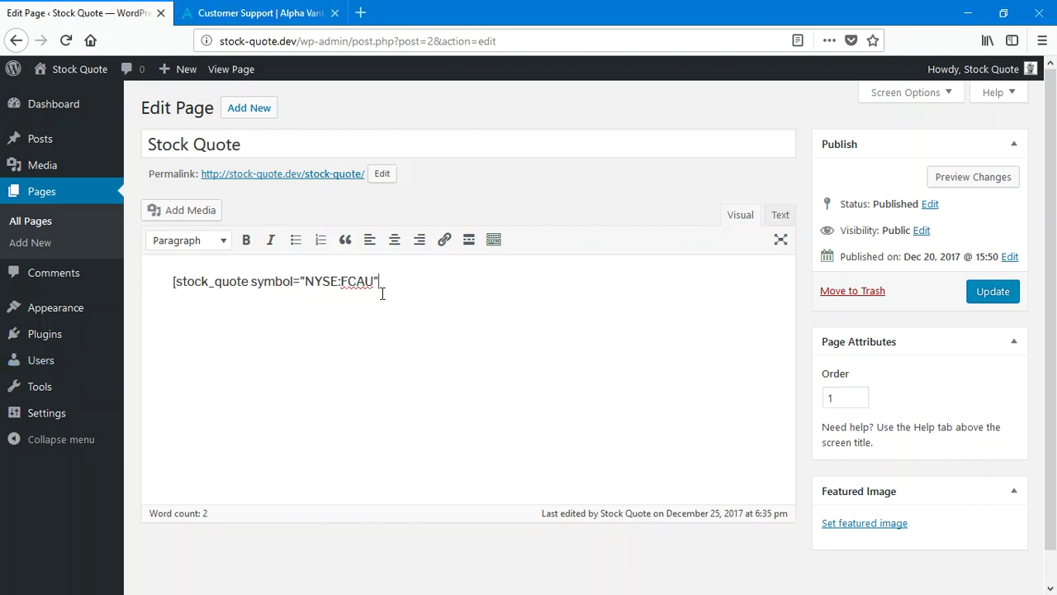
type("]")
left_click(992, 298)
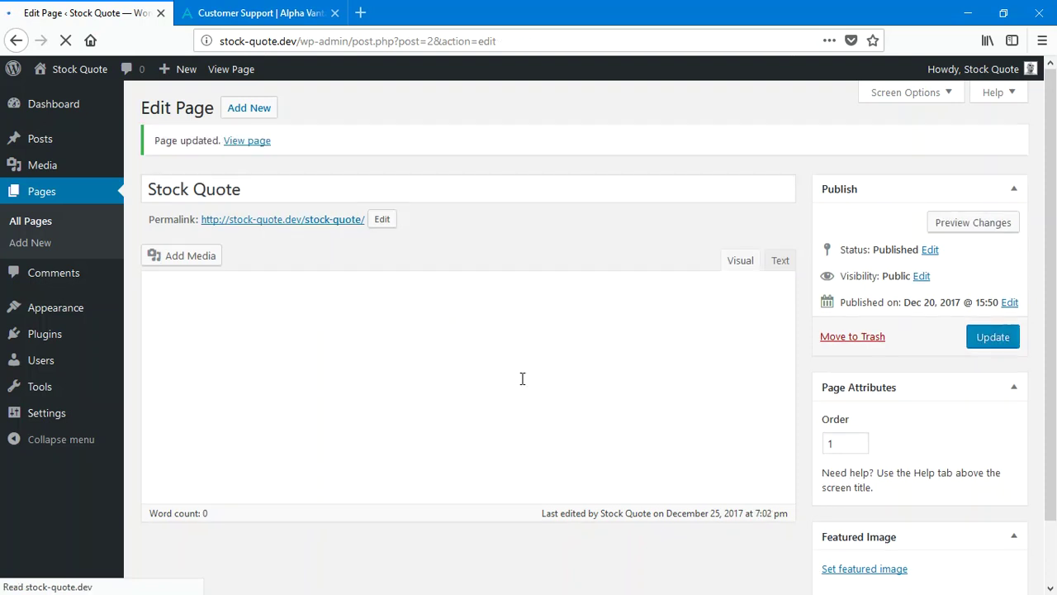
View the published Stock Quote page to check its quote, and return to the page editor
left_click(231, 69)
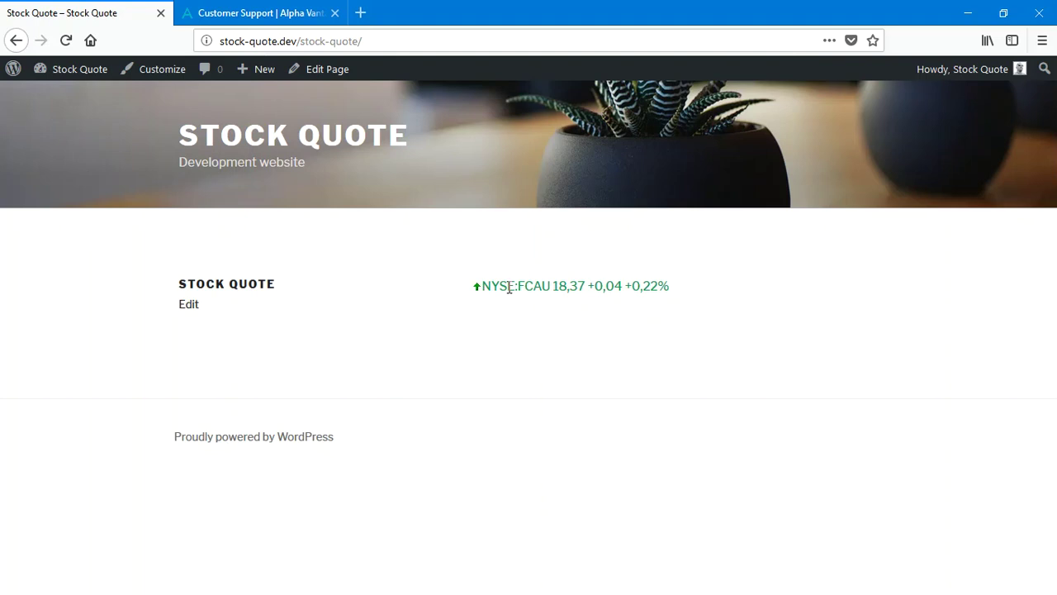
mouse_move(510, 287)
left_click(327, 71)
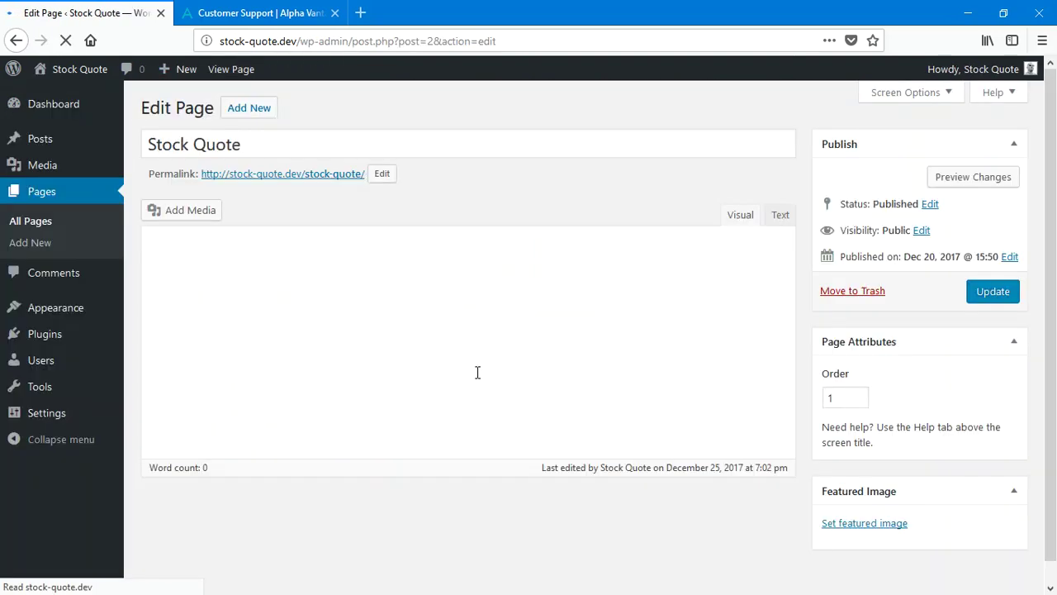
Add a Text widget to the Blog Sidebar widget area
mouse_move(66, 318)
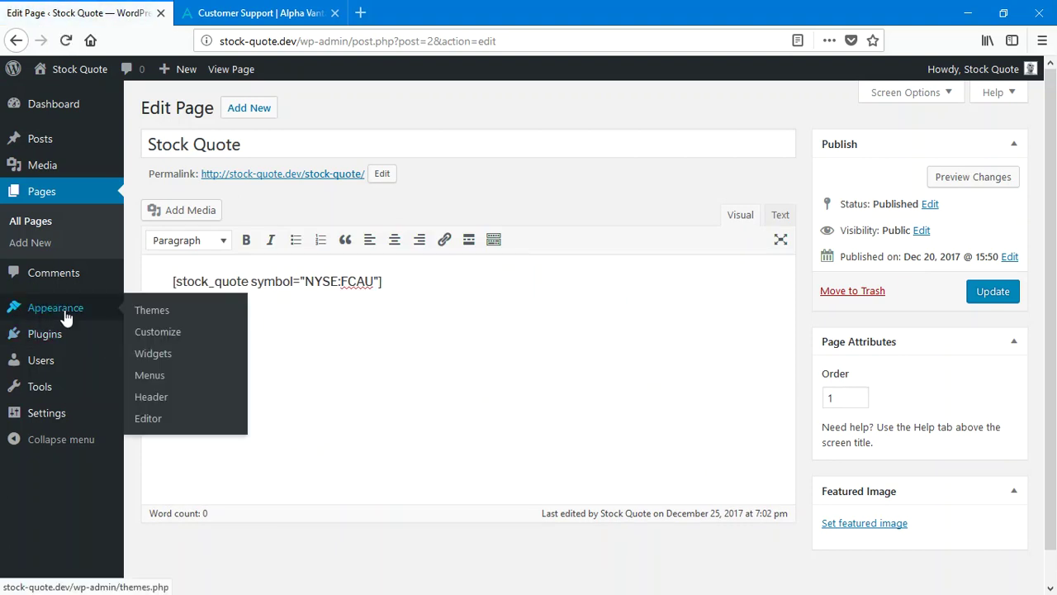
left_click(159, 360)
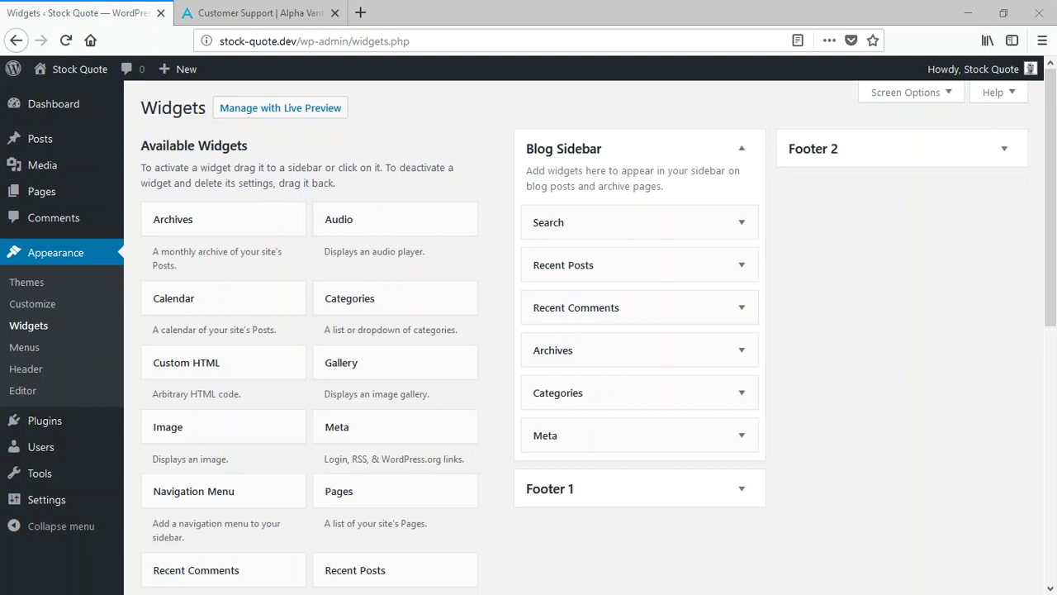
left_click(482, 360)
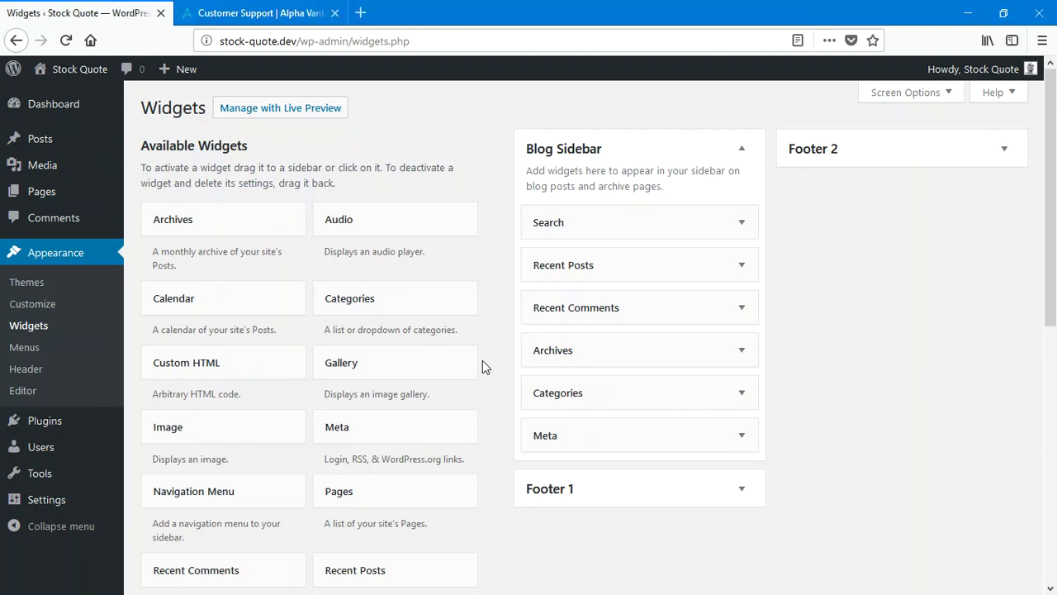
scroll(495, 376, "down", 4)
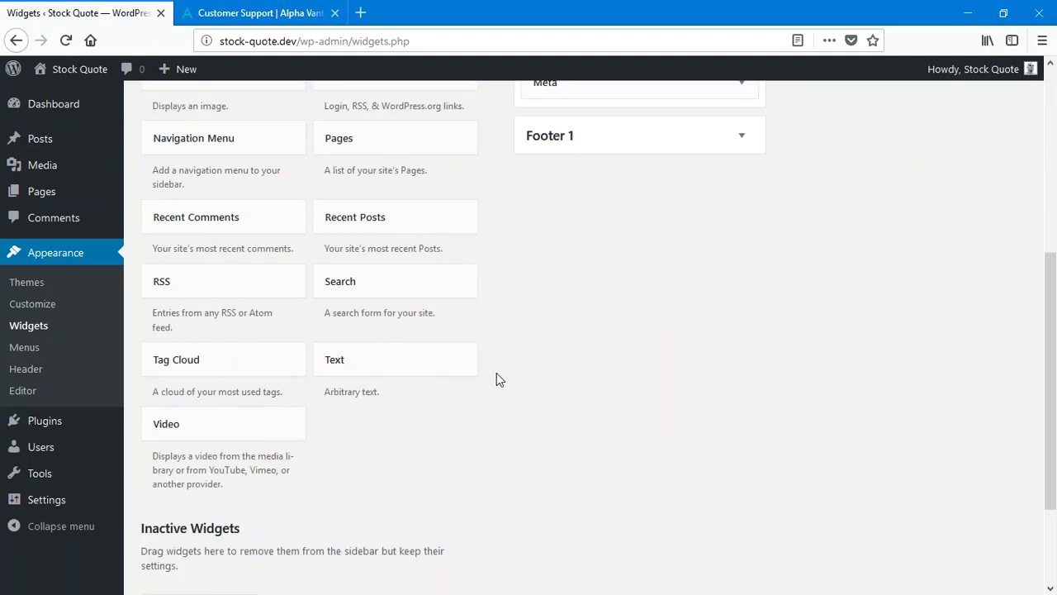
left_click(414, 369)
left_click(421, 518)
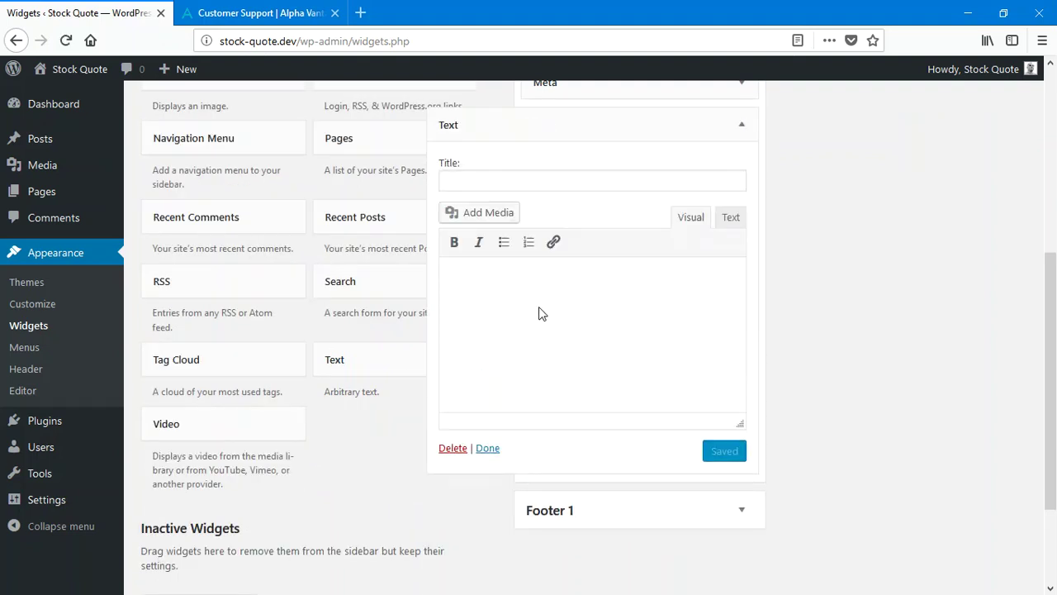
Enter the shortcode [stock_quote symbol="USDBRL=X"] in the Text widget and set its title to Stock Quote
type("[")
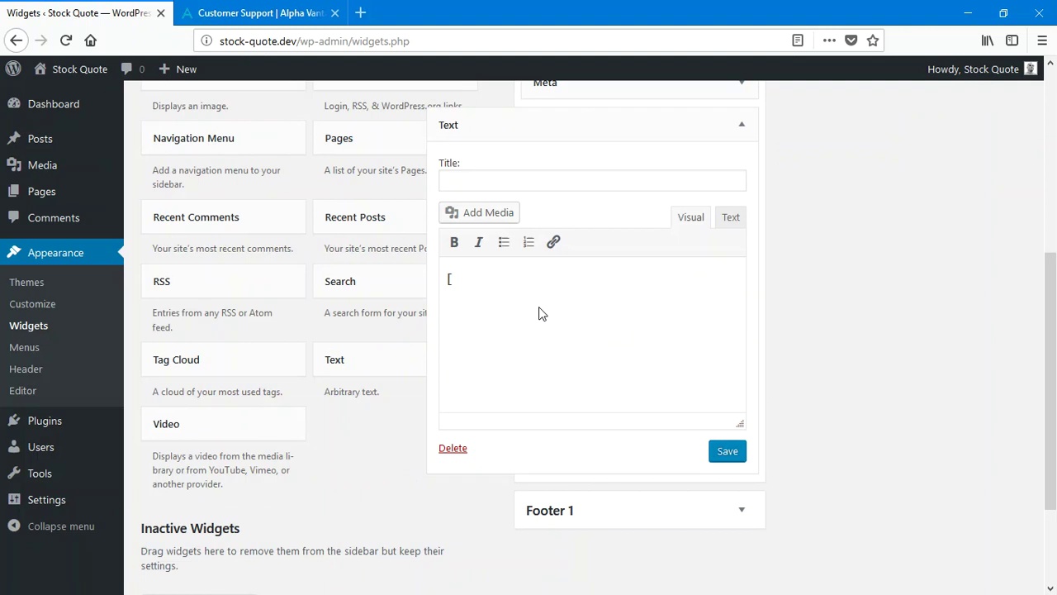
type("USDBRL=X")
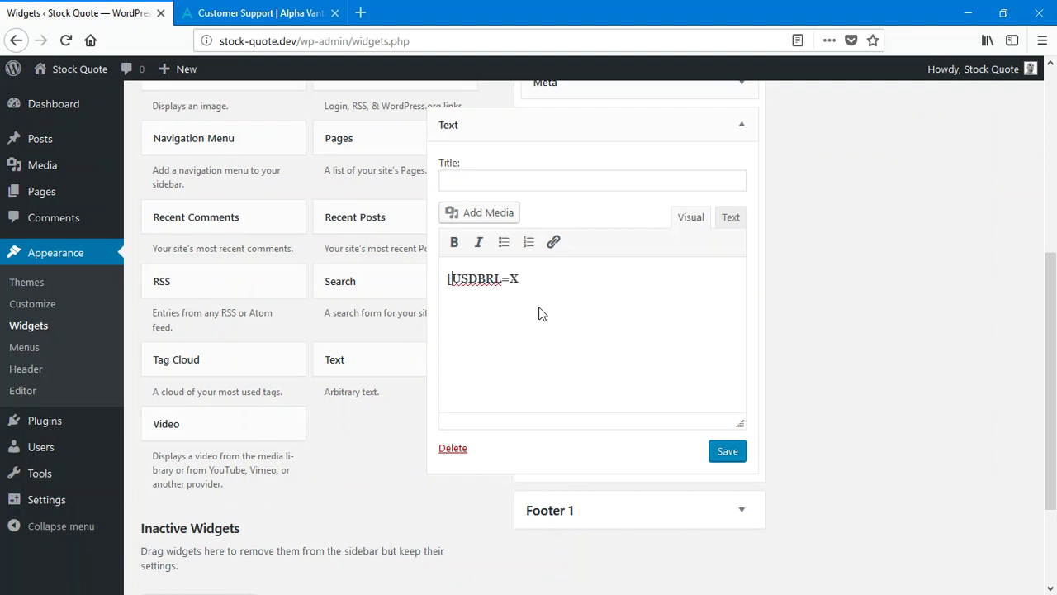
type("stock_quote sy")
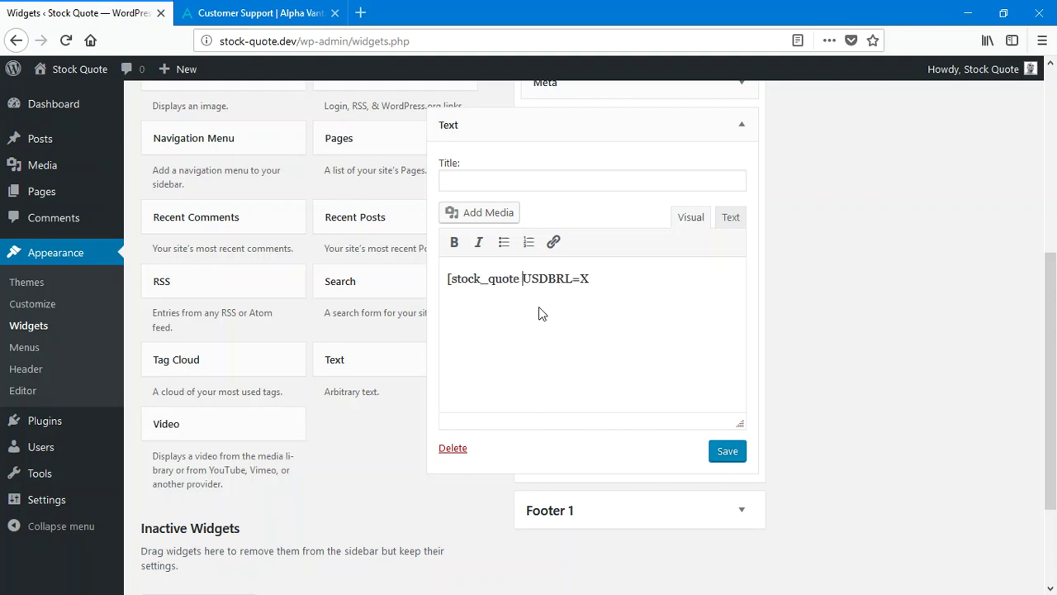
type("mbol=\"USDBRL=X\"")
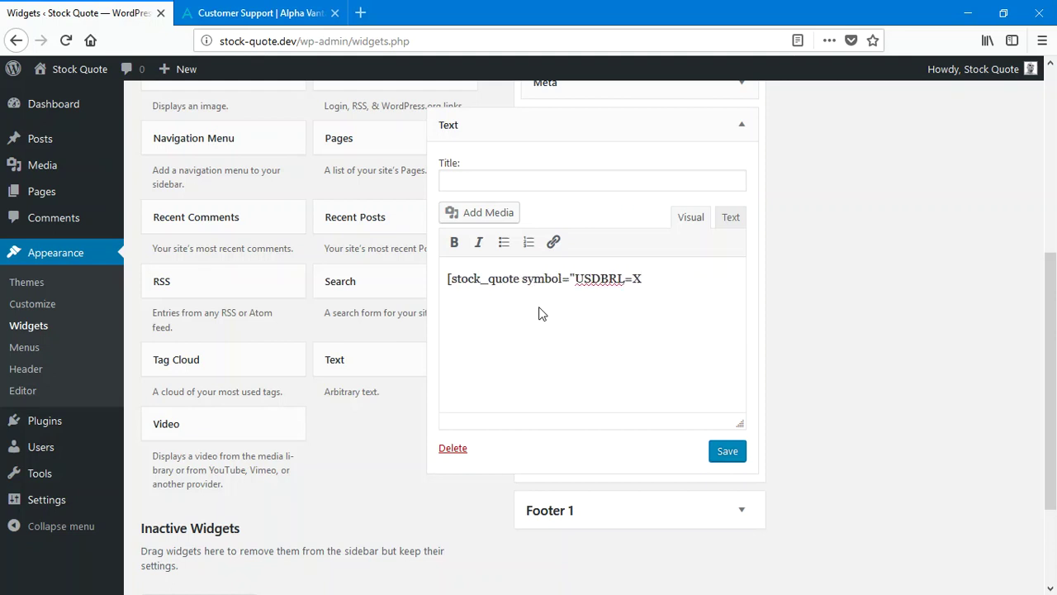
type("]")
left_click(508, 179)
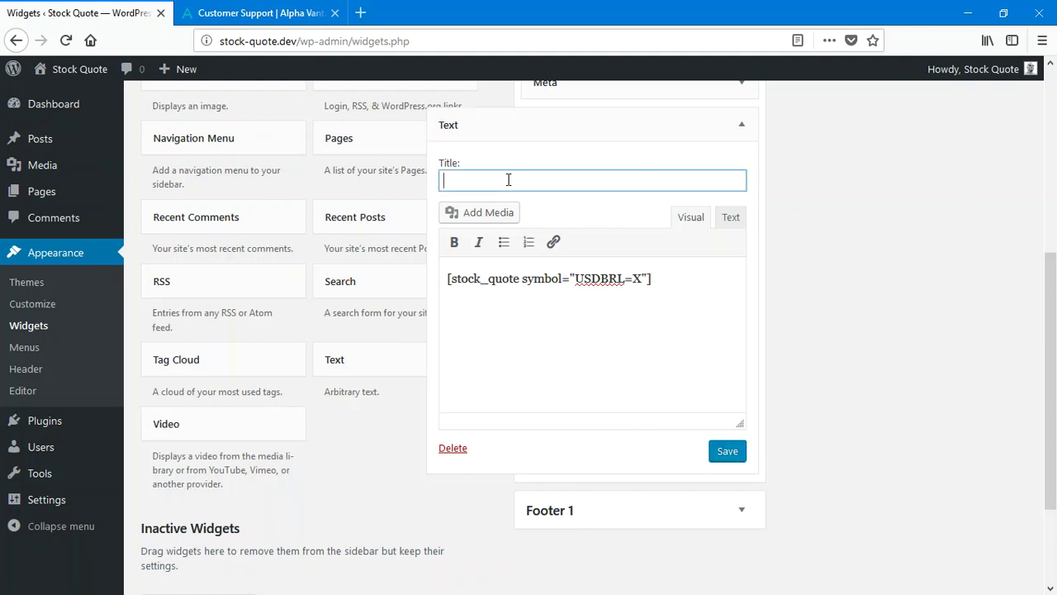
type("Stock Quote")
Put "Some text around the stock quote" before the shortcode and "and more text after the quote." after it, and save the widget
left_click(449, 280)
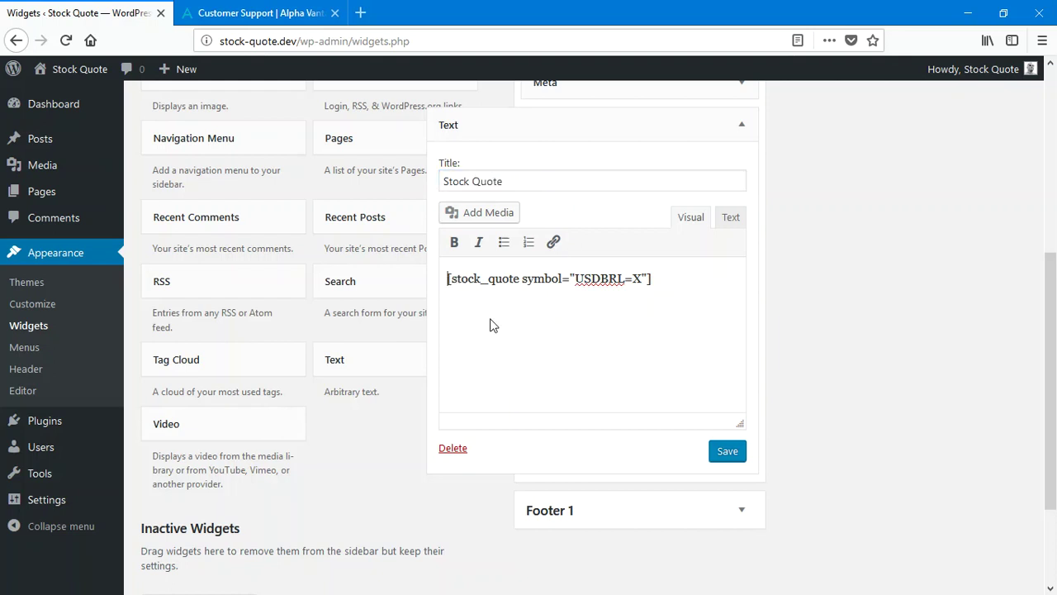
type("Some ")
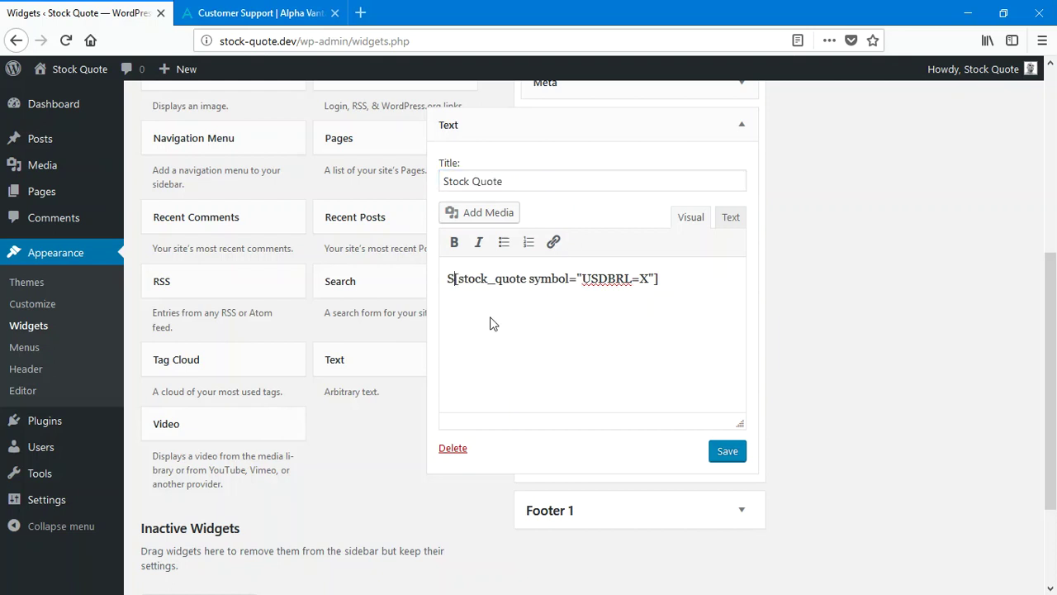
type("text aro")
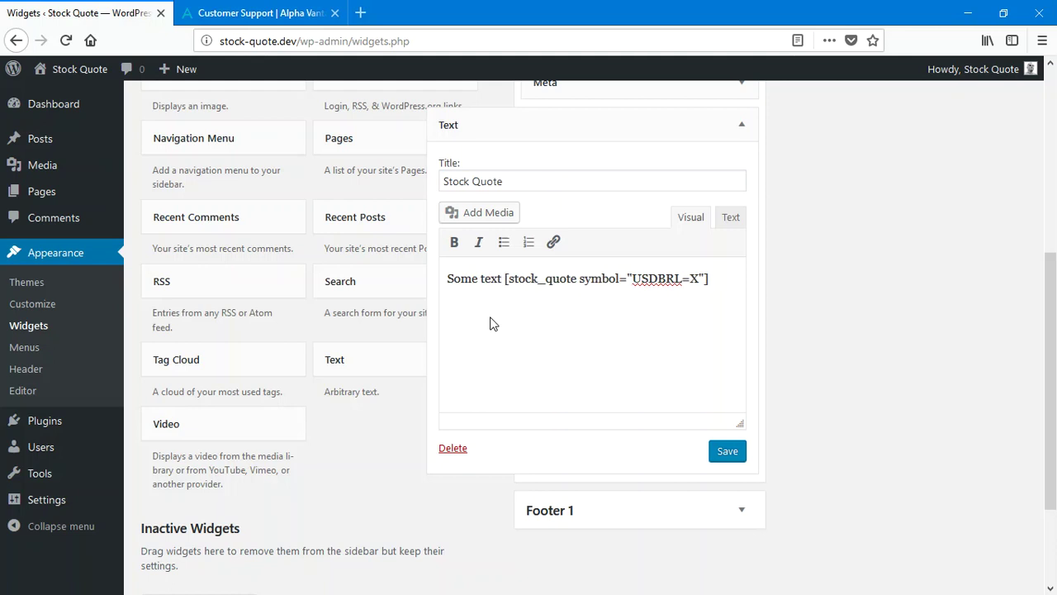
type("und ")
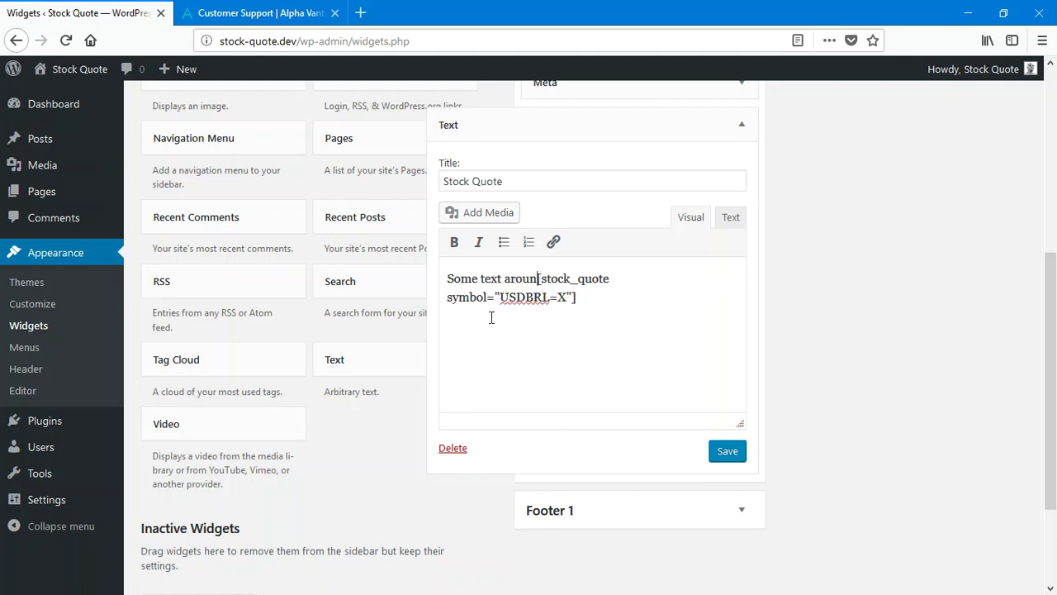
type("the stock ")
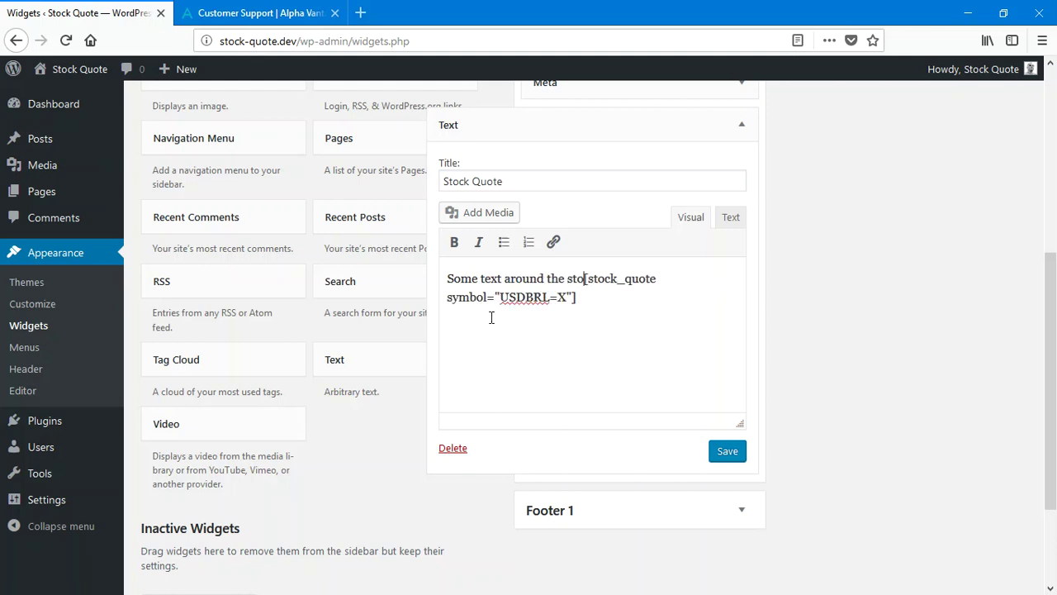
type("quote")
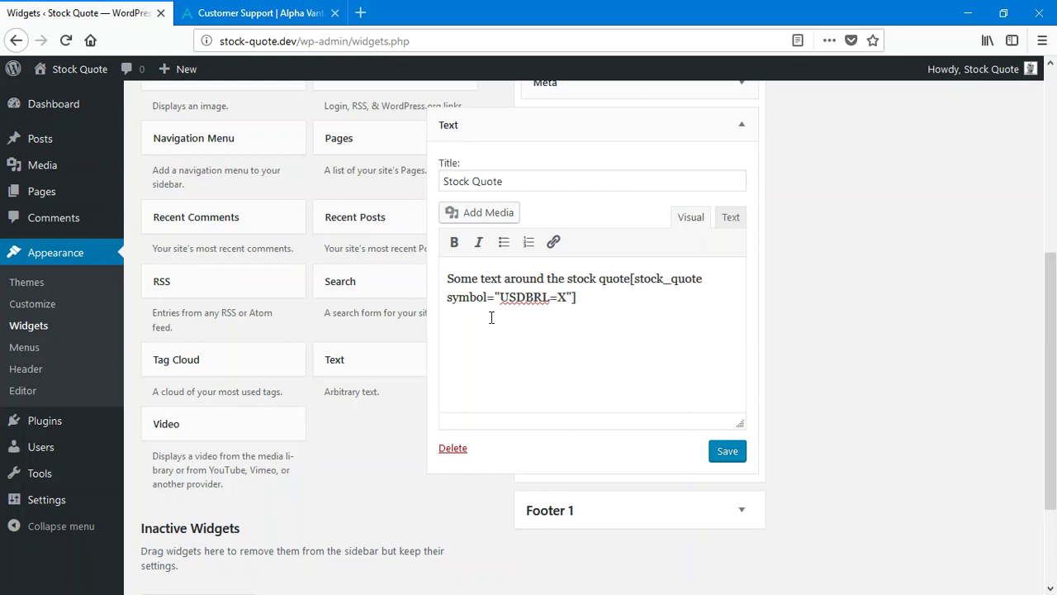
type(" [stock_quote symbol=\"USDBRL=X\"] and more text")
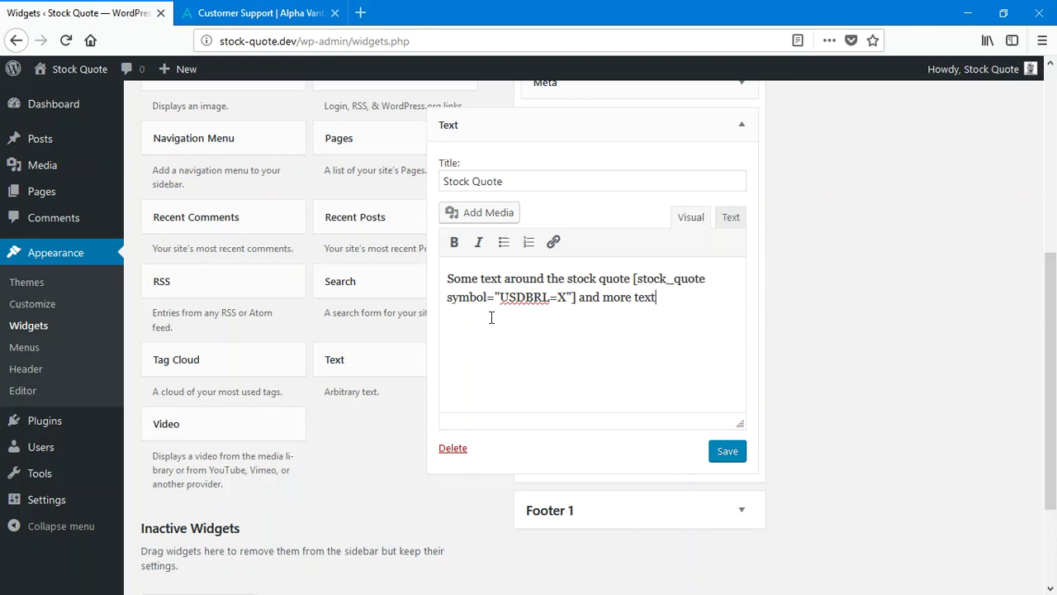
type(" after the quote.")
left_click(730, 453)
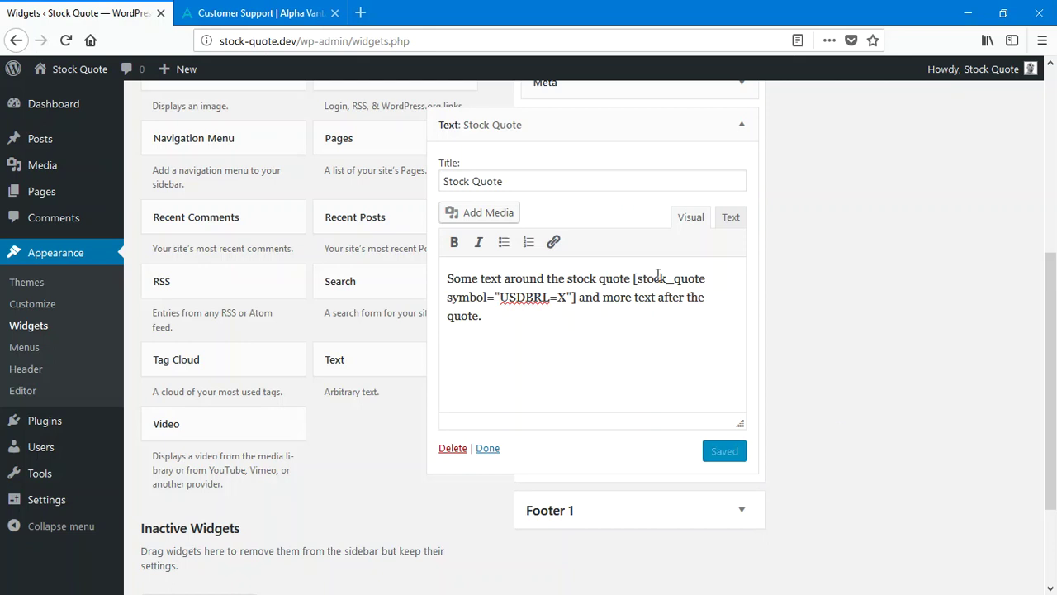
Open the site's front page and examine the Stock Quote widget at the end of the blog sidebar
left_click(81, 71)
scroll(421, 413, "down", 8)
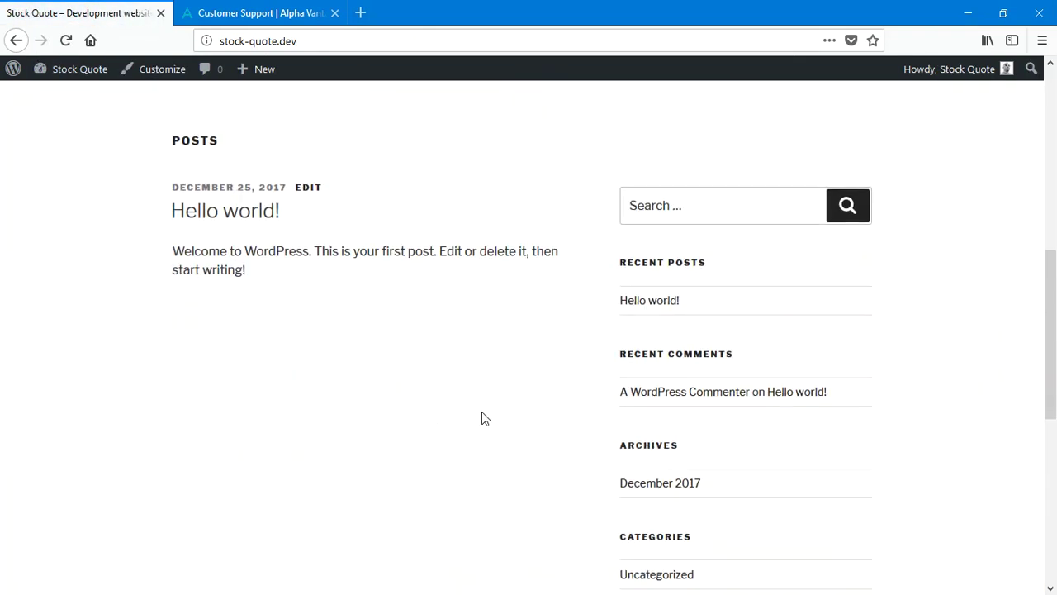
scroll(542, 415, "down", 4)
scroll(541, 415, "down", 2)
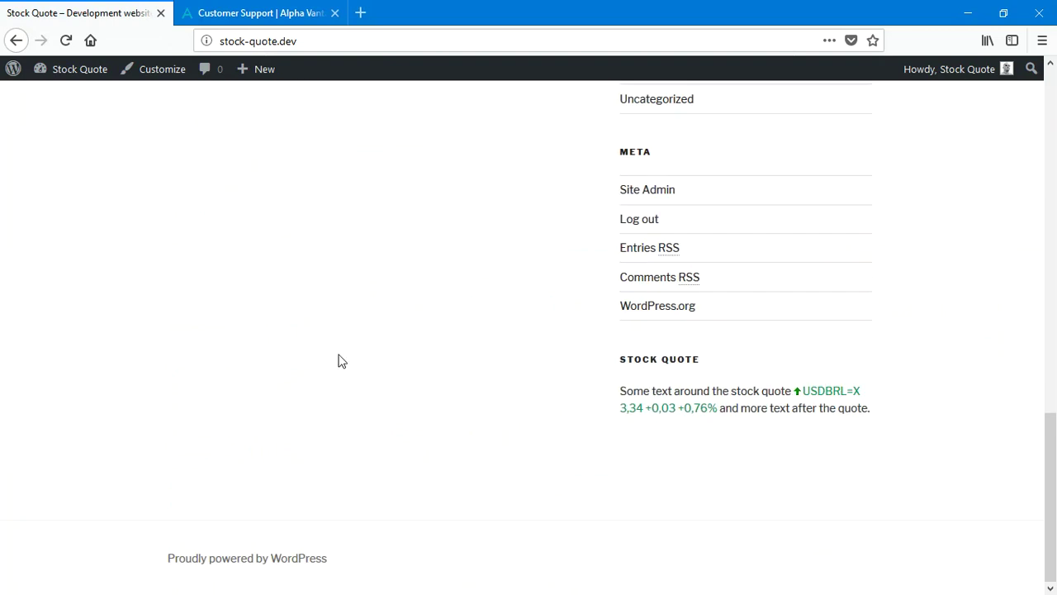
key("F5")
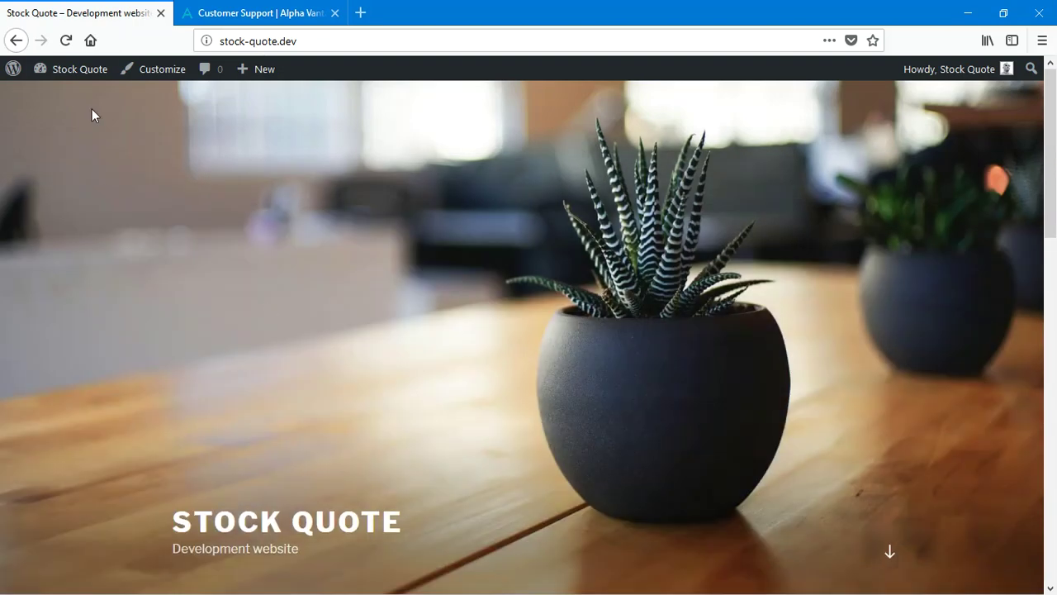
Reopen the Stock Quote plugin settings and review the General section, the forced data fetch notes and the Default options
mouse_move(73, 69)
left_click(59, 98)
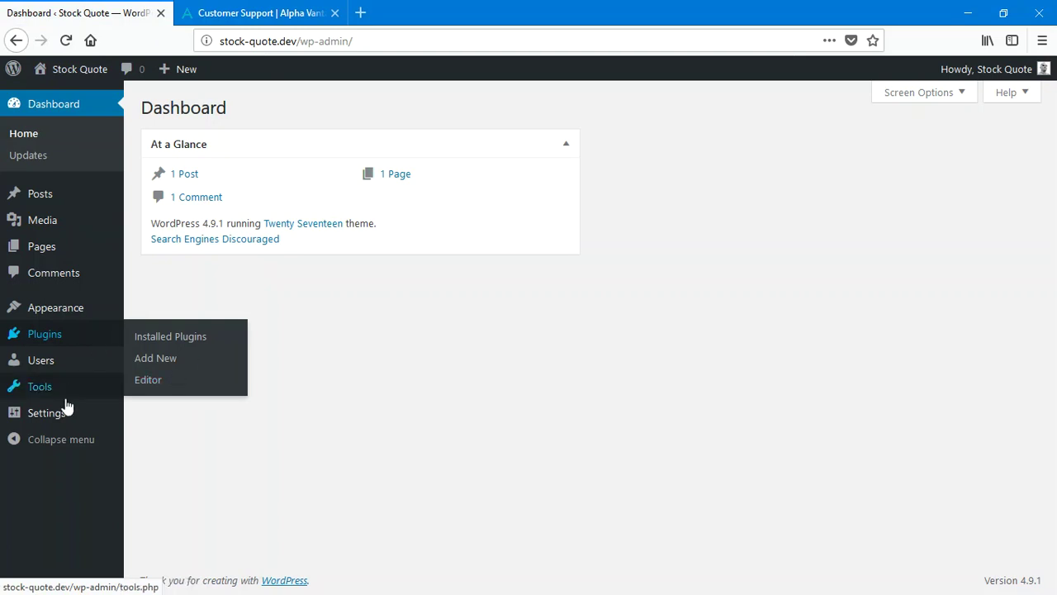
mouse_move(28, 420)
left_click(162, 522)
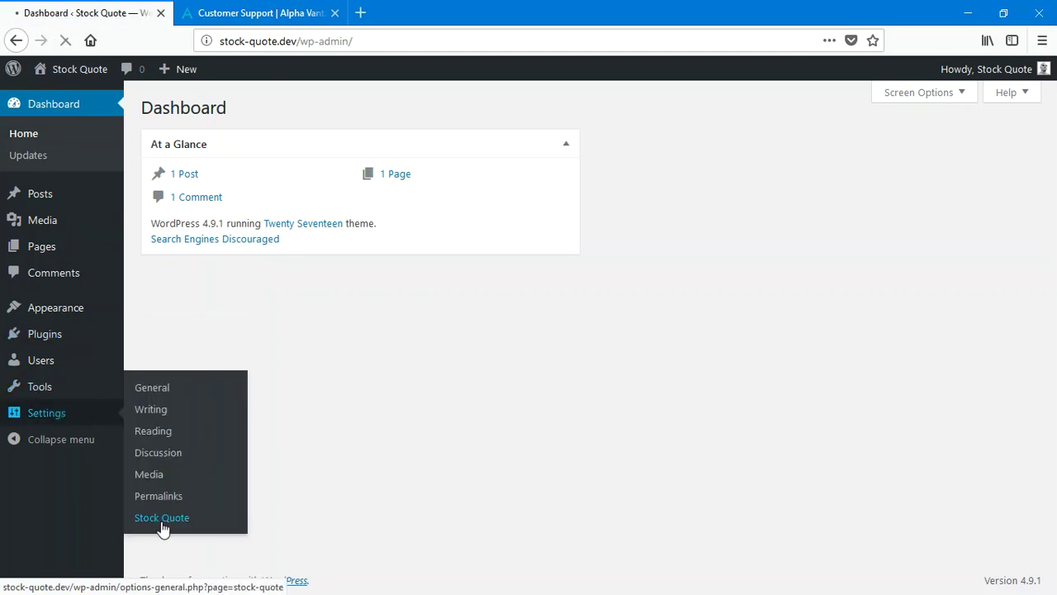
scroll(270, 475, "down", 1)
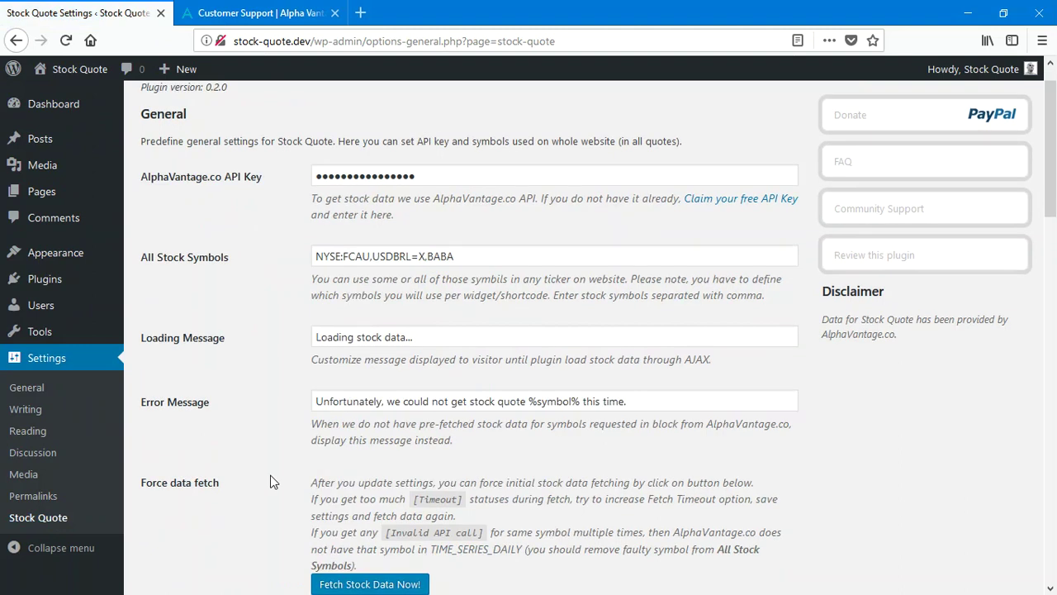
scroll(270, 475, "down", 5)
scroll(275, 273, "up", 1)
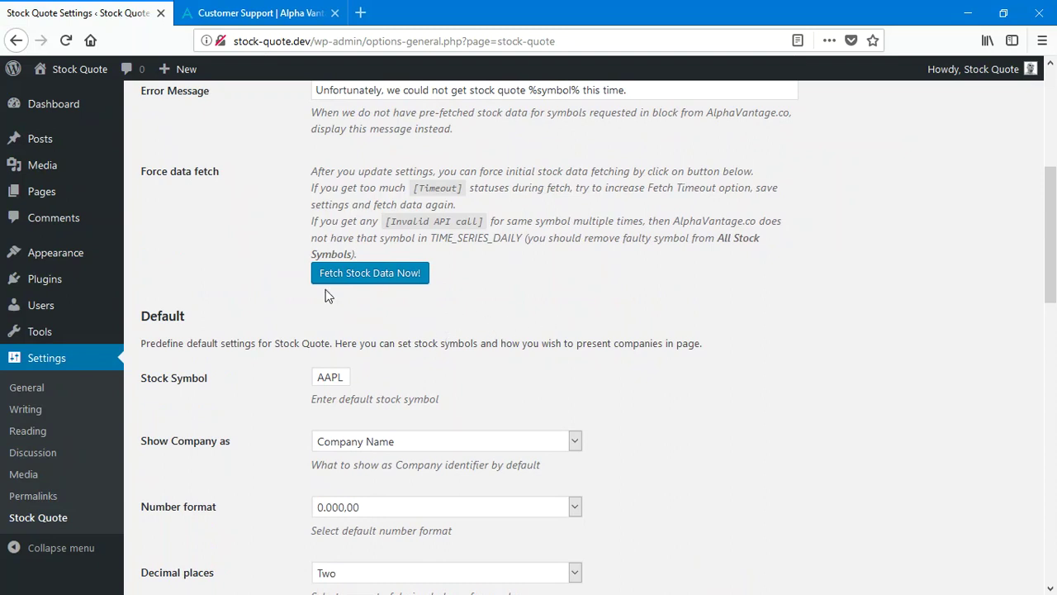
scroll(250, 301, "up", 2)
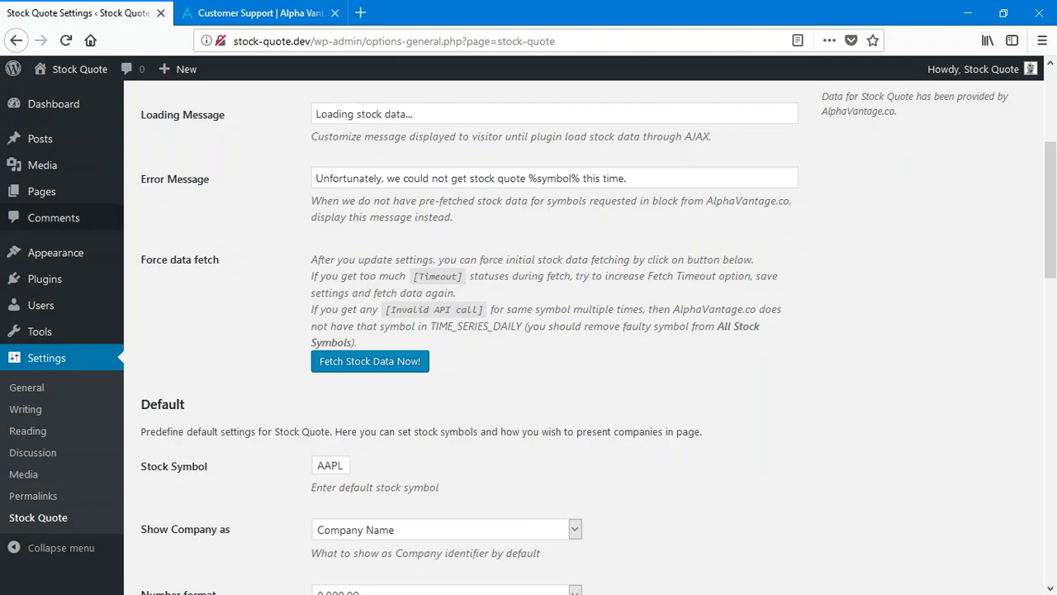
scroll(270, 294, "up", 5)
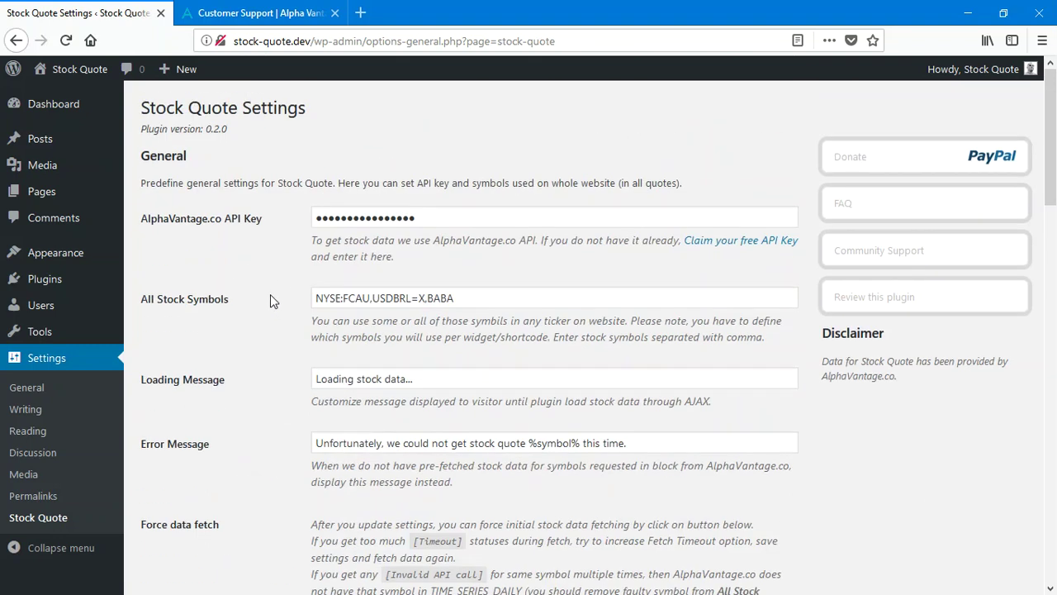